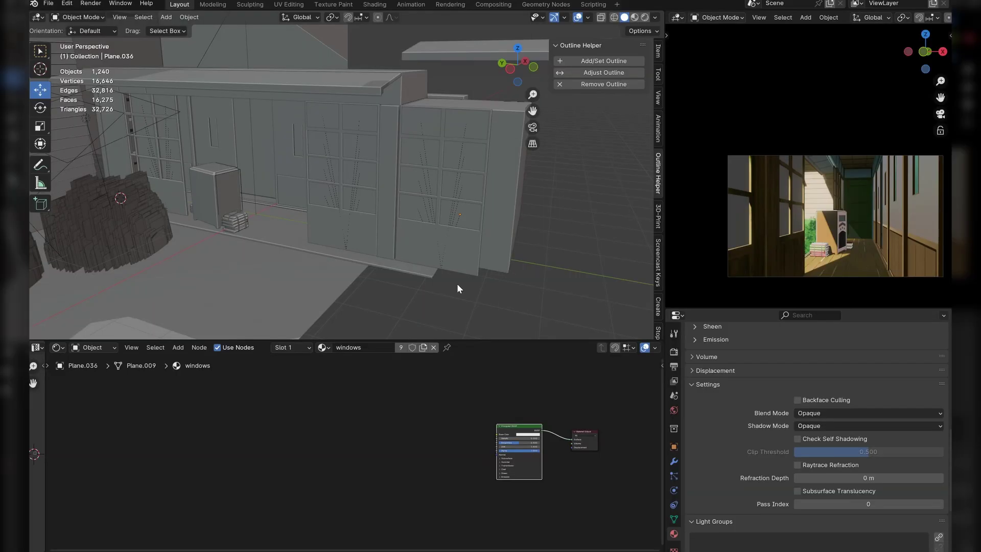
Examine the window pane planes in the sliding doors at the near end of the house
middle_drag(457, 283, 393, 233)
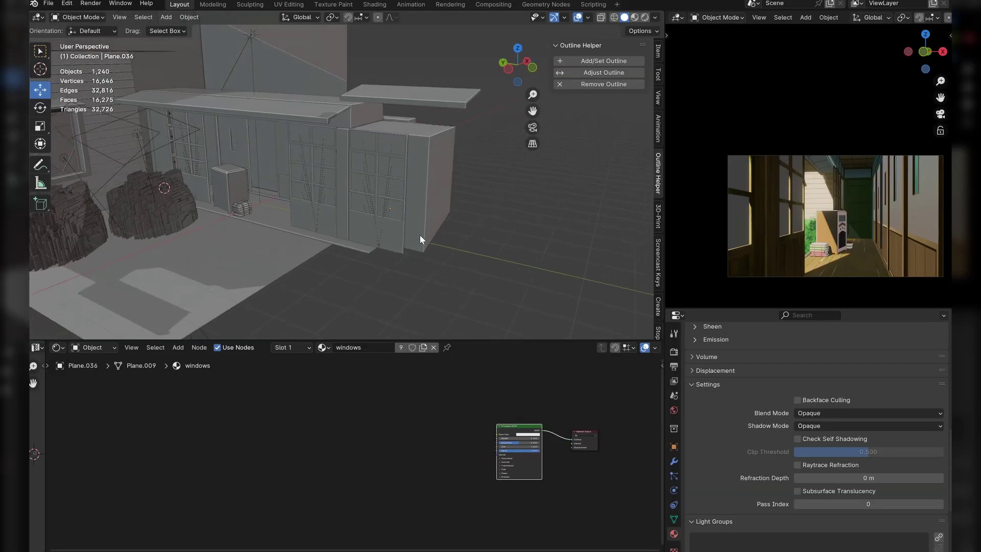
scroll(419, 237, up, 4)
click(410, 201)
scroll(409, 202, up, 2)
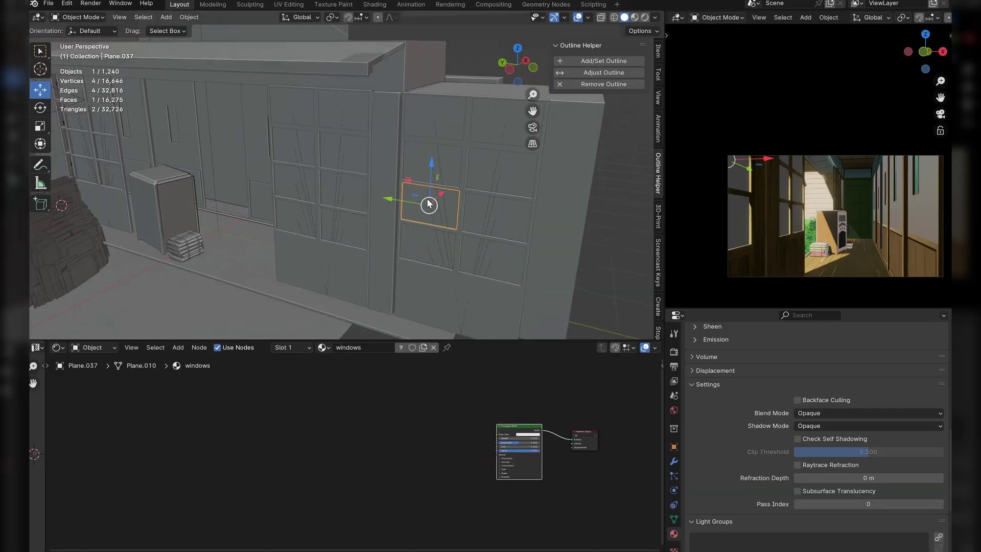
click(506, 214)
key(g)
right_click(503, 215)
middle_drag(204, 115, 220, 146)
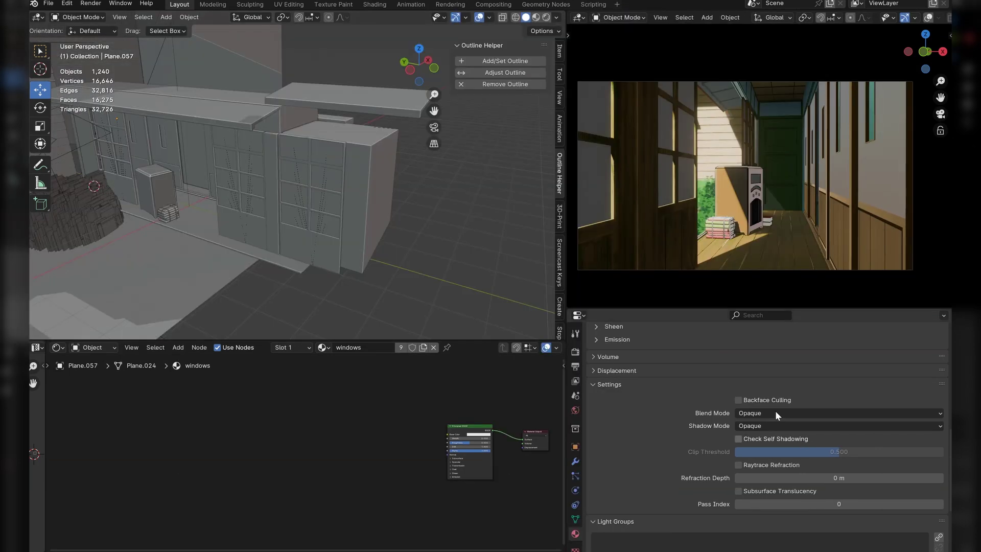
Set the windows material's blend mode to Alpha Blend and its shadow mode to Alpha Clip
click(775, 410)
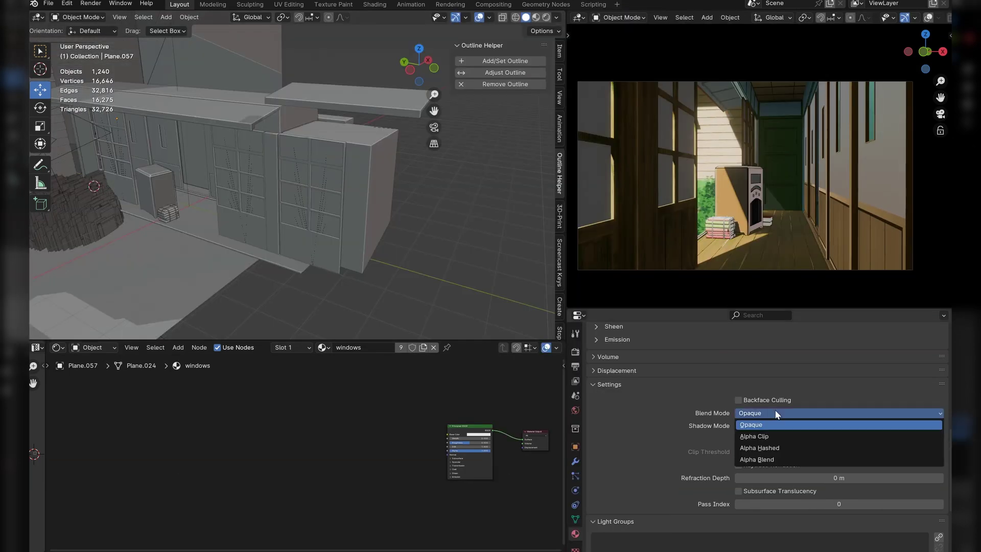
click(765, 459)
click(771, 426)
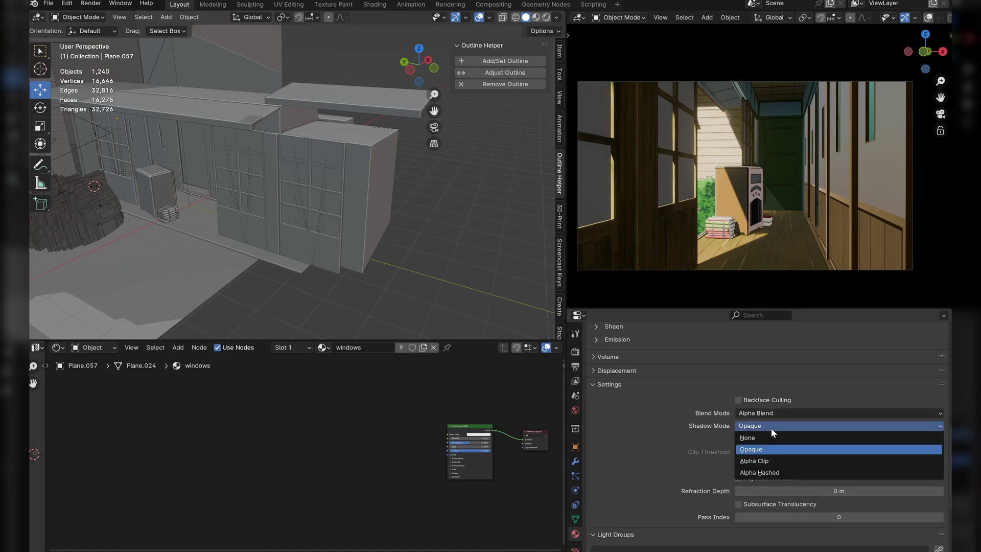
click(770, 472)
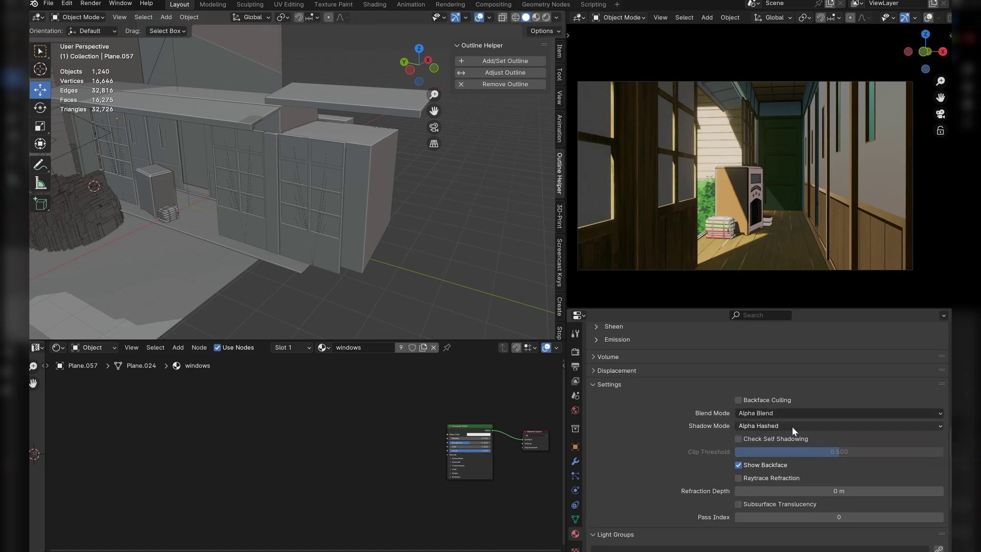
click(792, 426)
click(779, 459)
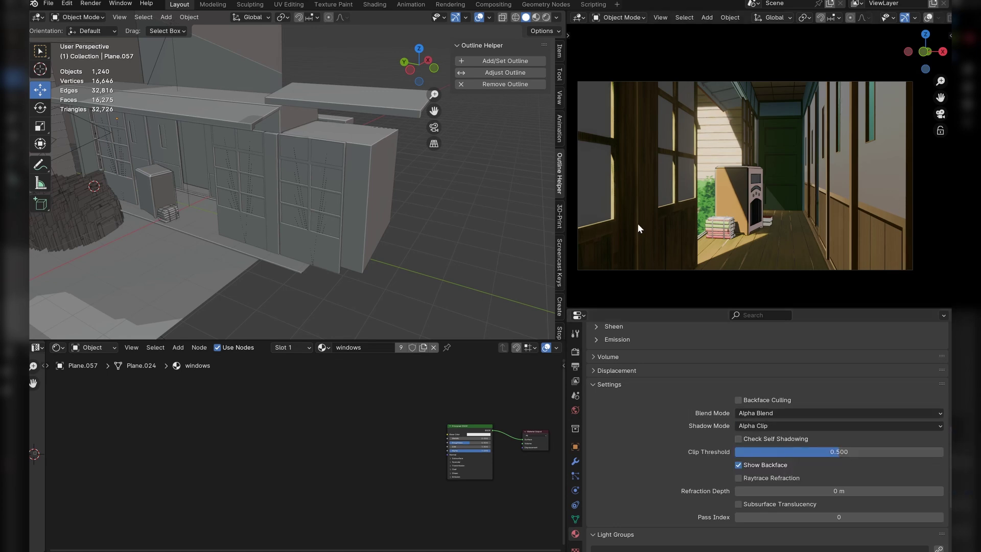
Delete the Principled BSDF node from the windows material and connect a new Mix Shader node to the material output
middle_drag(429, 448, 334, 428)
scroll(345, 415, up, 1)
drag(329, 378, 401, 442)
key(x)
key(shift+a)
click(368, 371)
text(mi)
click(429, 414)
click(361, 413)
ctrl+shift+click(375, 423)
Add a Gradient Texture node, route it to the material output for preview and set its type to Quadratic Sphere
scroll(314, 422, up, 4)
middle_drag(279, 409, 360, 439)
key(shift+a)
click(340, 373)
text(gr)
click(381, 391)
click(236, 401)
ctrl+shift+click(269, 412)
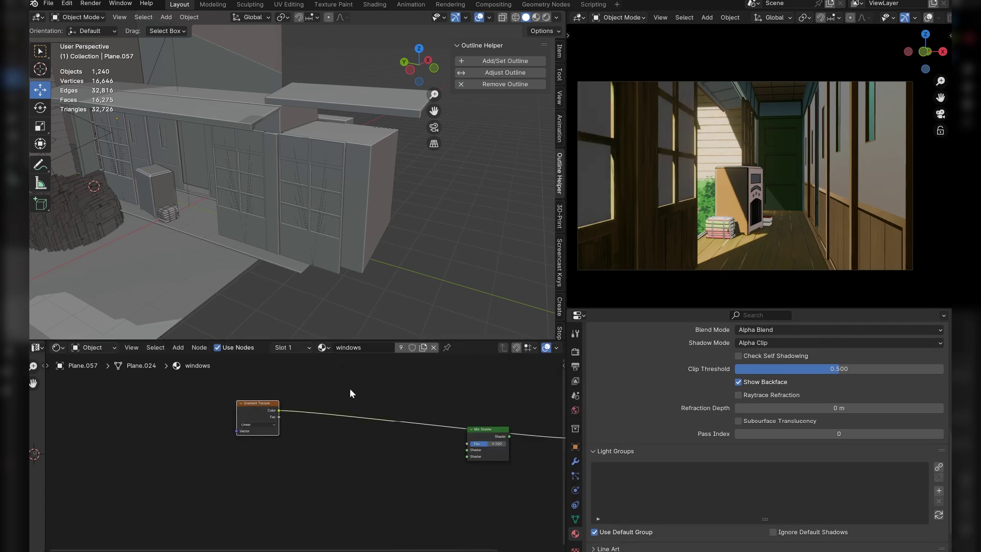
scroll(269, 428, up, 2)
click(241, 417)
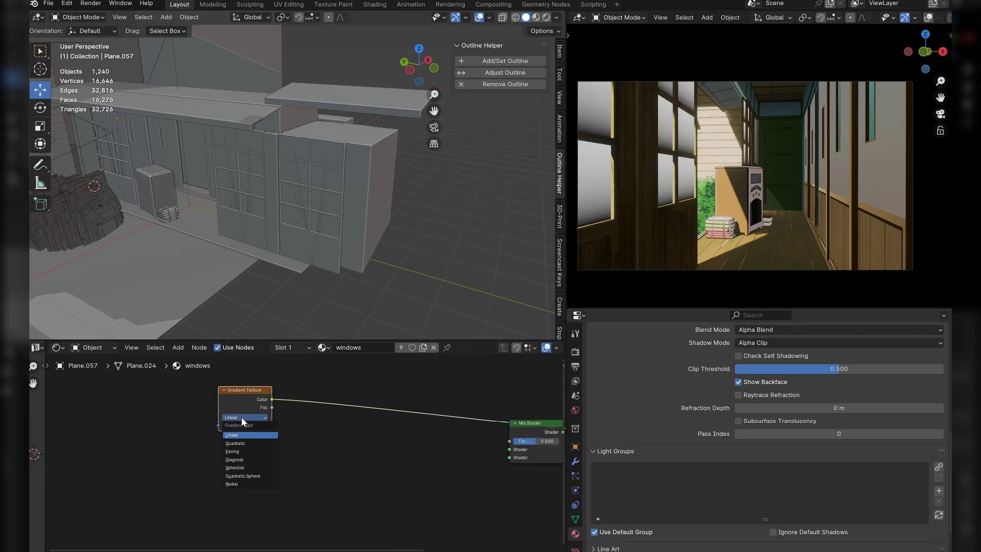
click(271, 476)
Select a door window pane and feed the Gradient Texture through Texture Coordinate and Mapping nodes using Object coordinates
scroll(347, 236, up, 2)
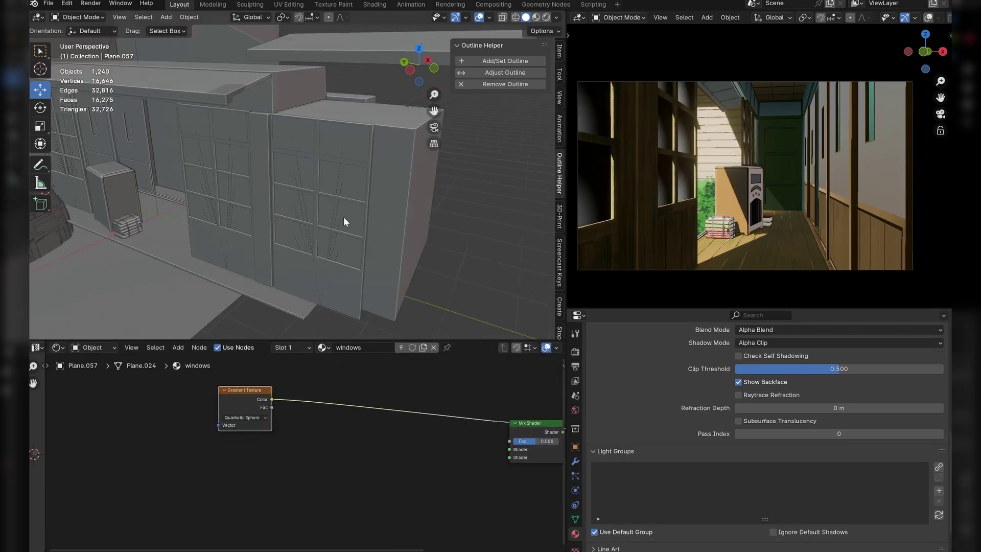
click(341, 217)
scroll(282, 399, down, 1)
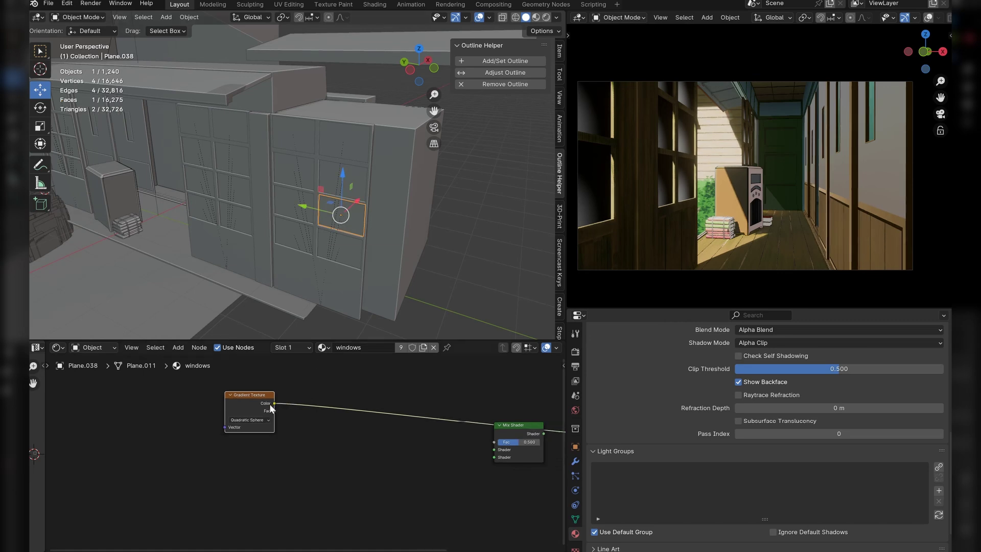
key(ctrl+t)
scroll(251, 425, up, 3)
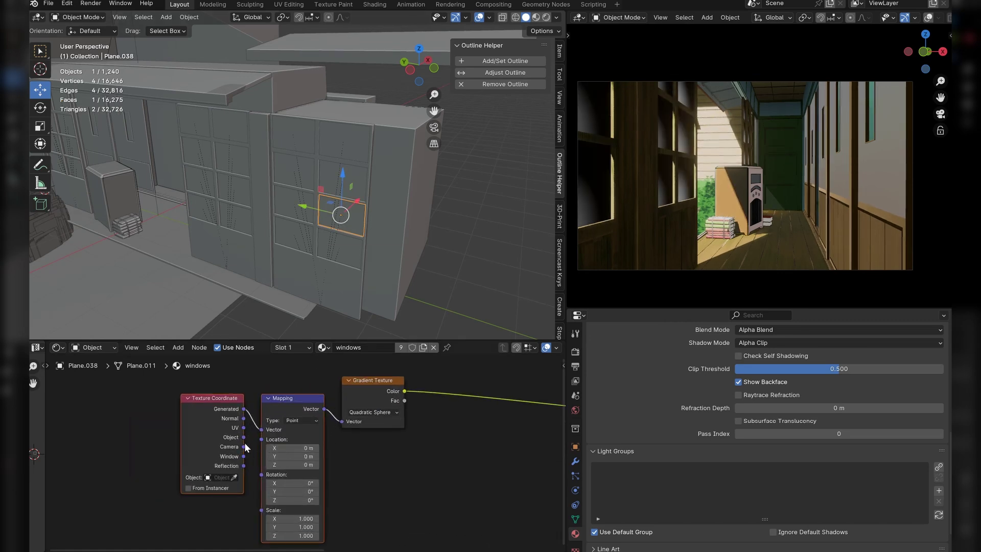
drag(243, 437, 281, 449)
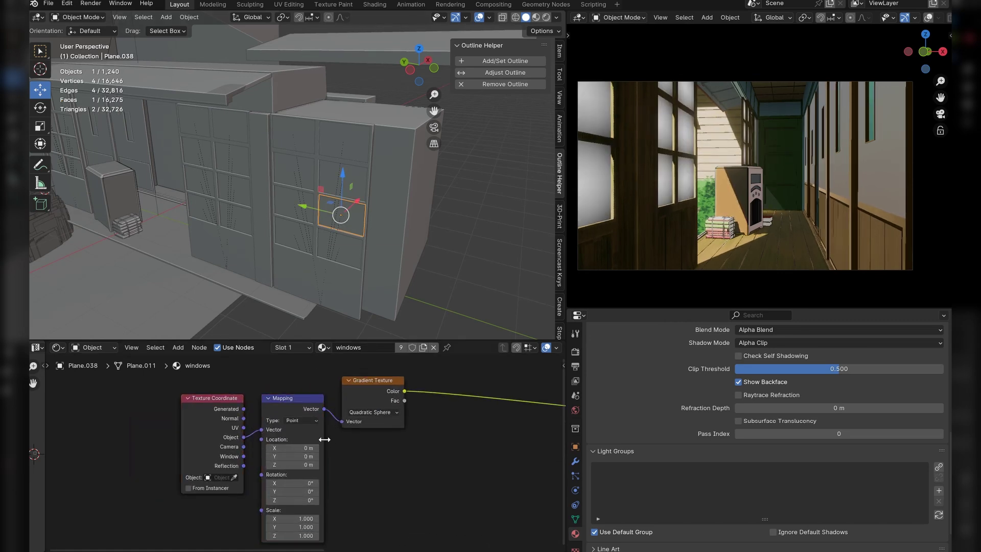
Insert a Color Ramp node into the link after the Gradient Texture
scroll(659, 180, up, 1)
scroll(337, 475, down, 1)
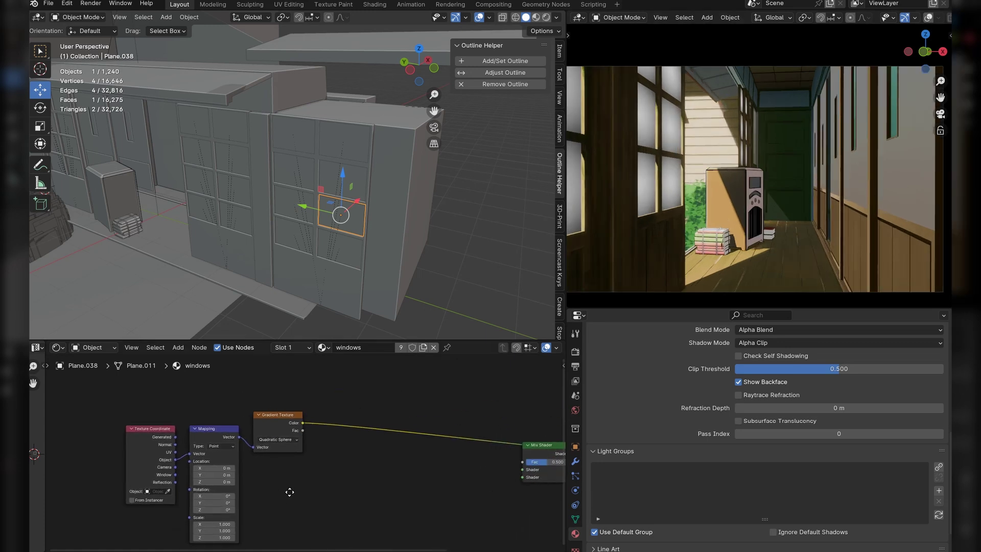
key(shift+a)
text(col)
click(433, 425)
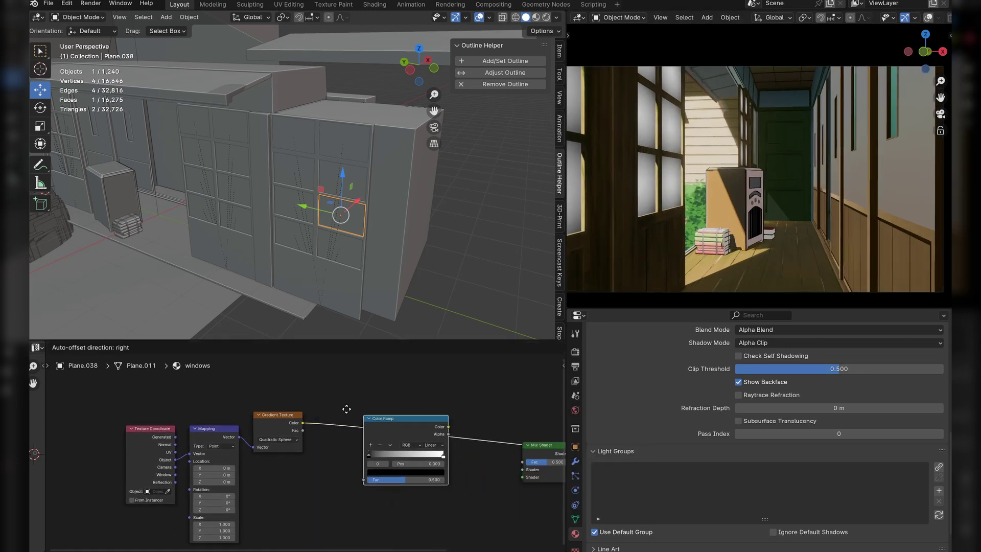
click(364, 424)
click(364, 424)
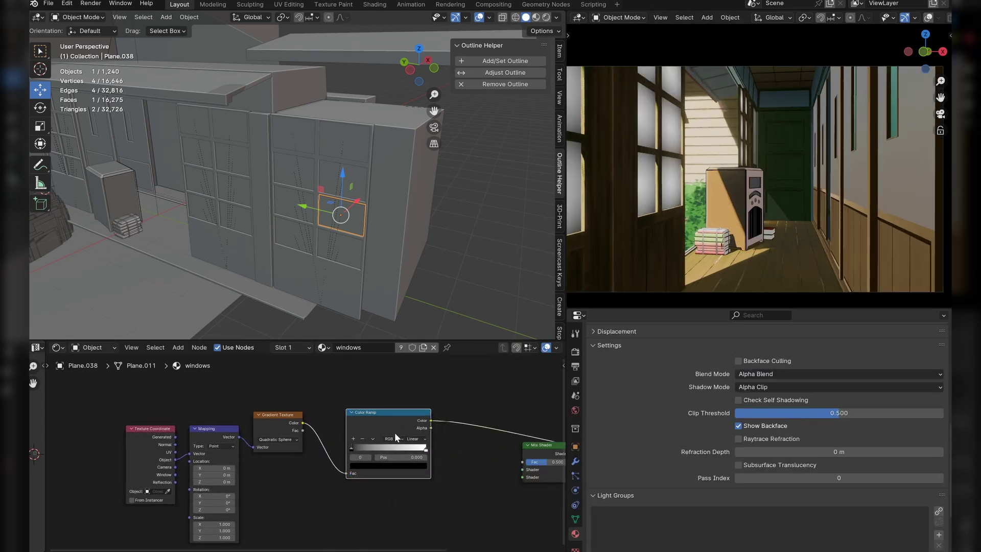
Move the Color Ramp's black stop to 0.154, pull the white stop inward and recolour the black stop light grey
scroll(395, 432, up, 4)
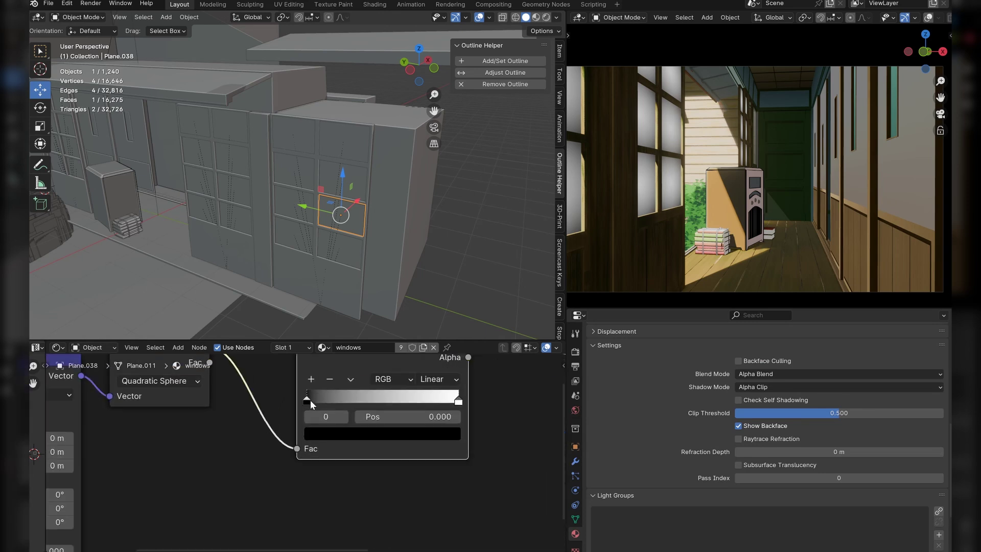
drag(311, 400, 330, 400)
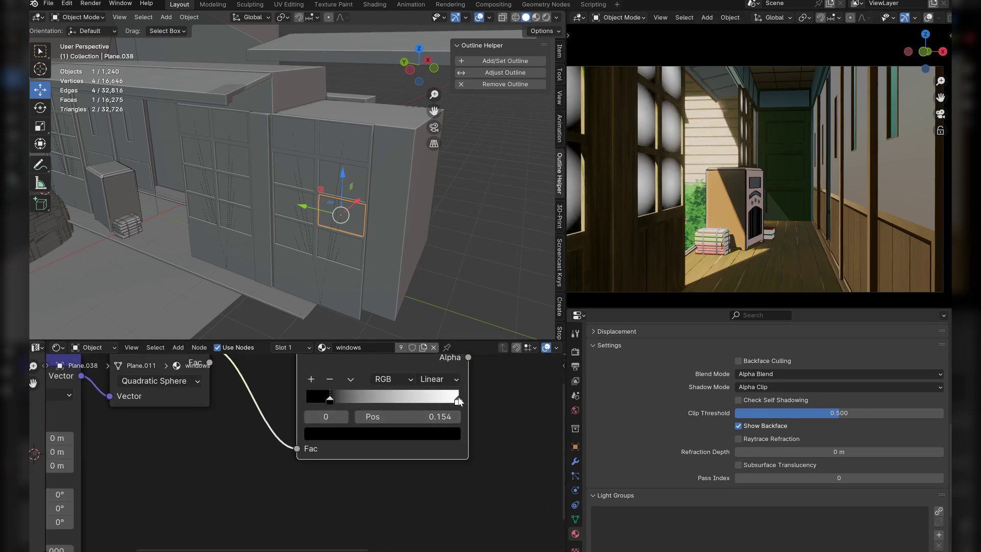
drag(458, 401, 393, 401)
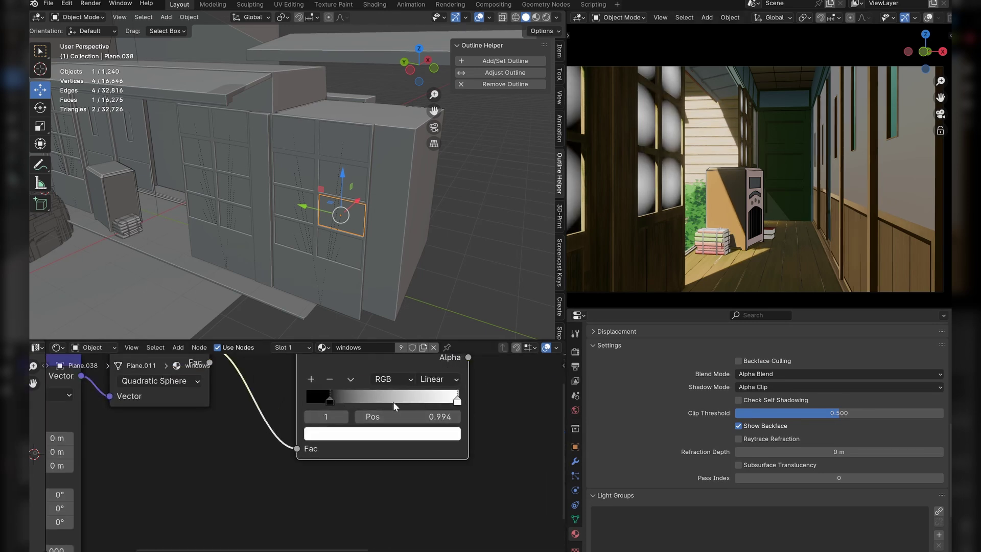
click(333, 402)
click(340, 432)
drag(447, 246, 448, 245)
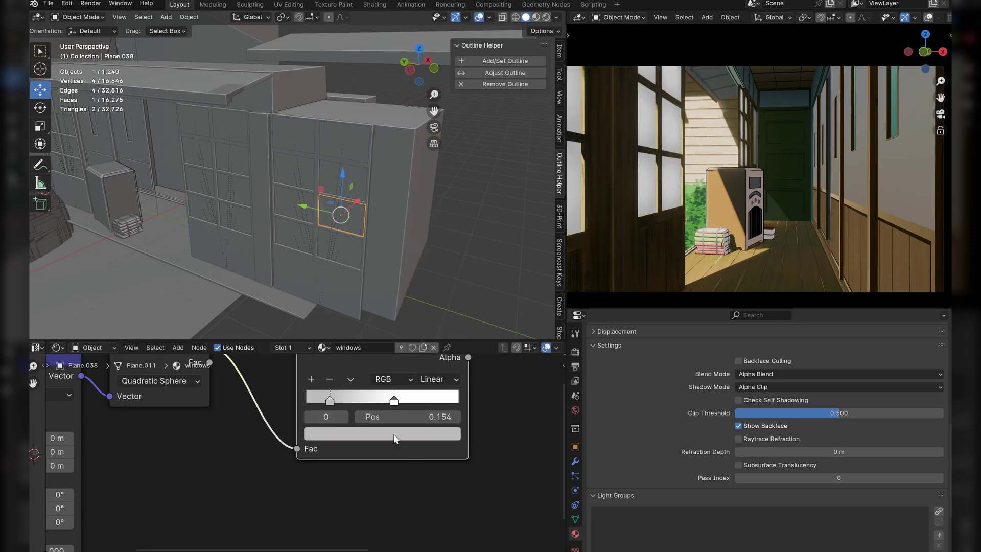
Link the Color Ramp's color to the Mix Shader's factor and place the Mix Shader below the material output
scroll(387, 433, down, 4)
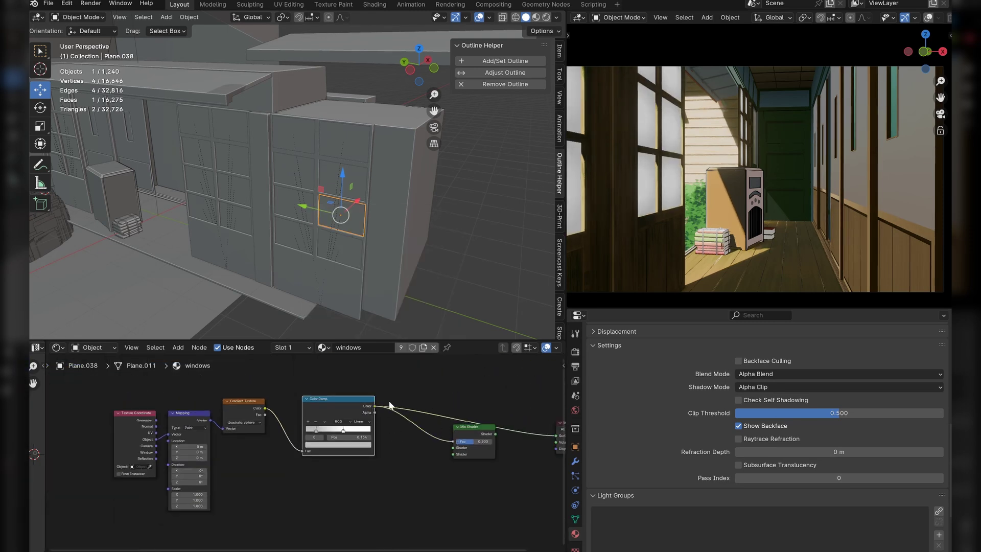
scroll(417, 394, down, 2)
middle_drag(418, 394, 422, 364)
drag(455, 427, 455, 474)
click(461, 400)
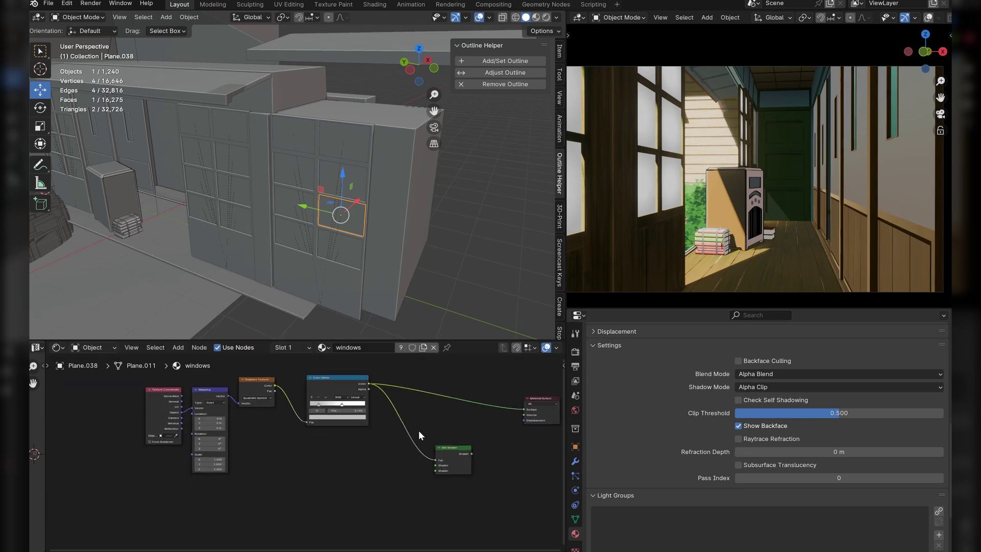
Add an Emission shader and connect it to the Mix Shader's first shader input
scroll(418, 445, down, 1)
middle_drag(419, 445, 454, 408)
middle_drag(362, 416, 381, 410)
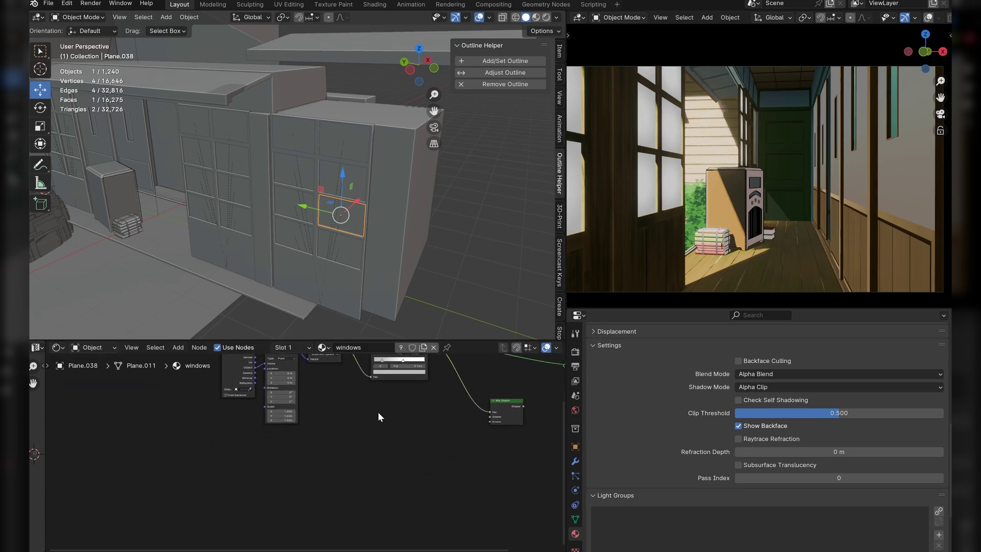
key(shift+a)
text(em)
key(Return)
click(434, 420)
key(shift+a)
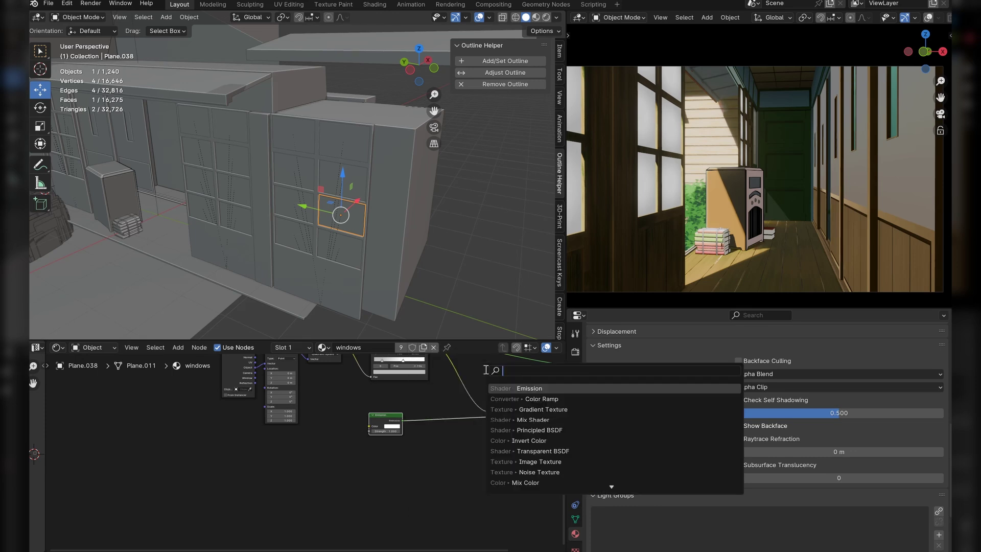
click(464, 381)
Add a Transparent BSDF as the Mix Shader's second shader and connect the Mix Shader to the material output
middle_drag(444, 413, 383, 428)
scroll(383, 428, up, 3)
key(shift+a)
text(trans)
key(Return)
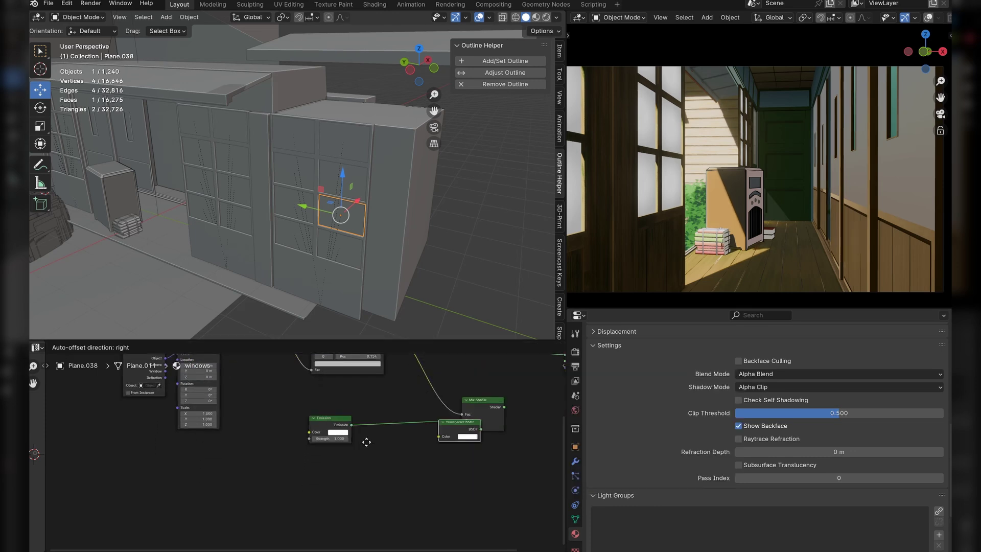
click(342, 463)
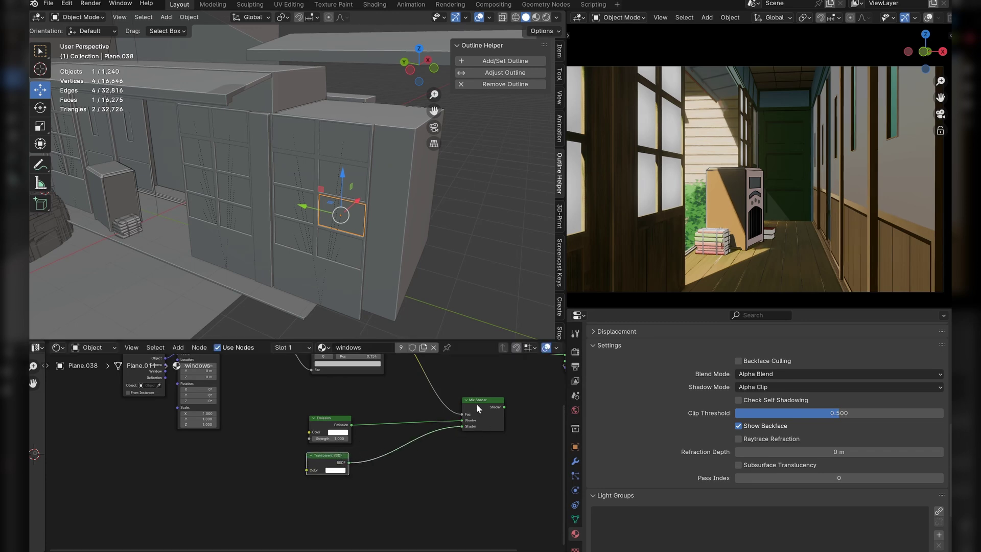
ctrl+shift+click(492, 409)
Check the glass in the camera view and move the Color Ramp's white stop to position 0.450
scroll(677, 174, up, 2)
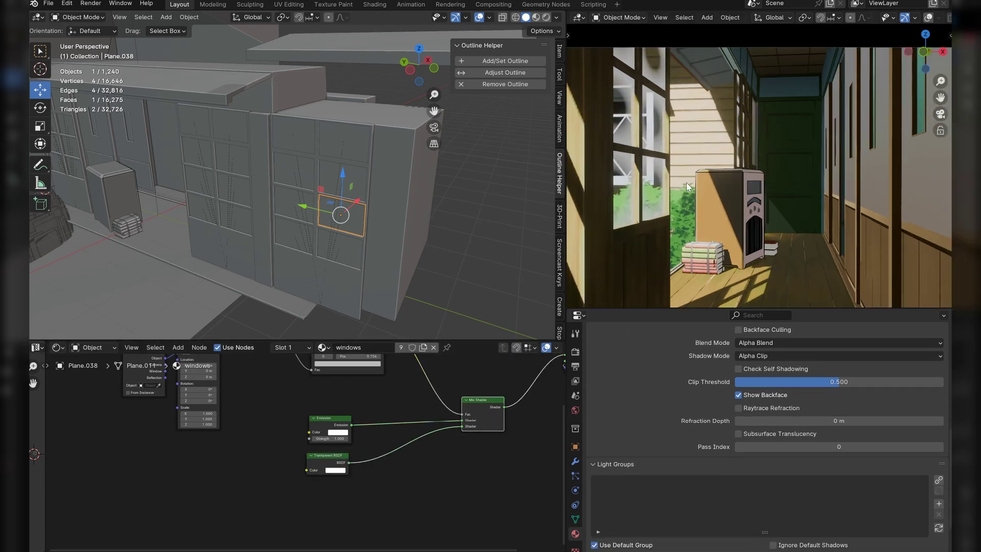
shift+middle_drag(592, 57, 664, 119)
scroll(664, 119, up, 1)
shift+middle_drag(729, 179, 780, 104)
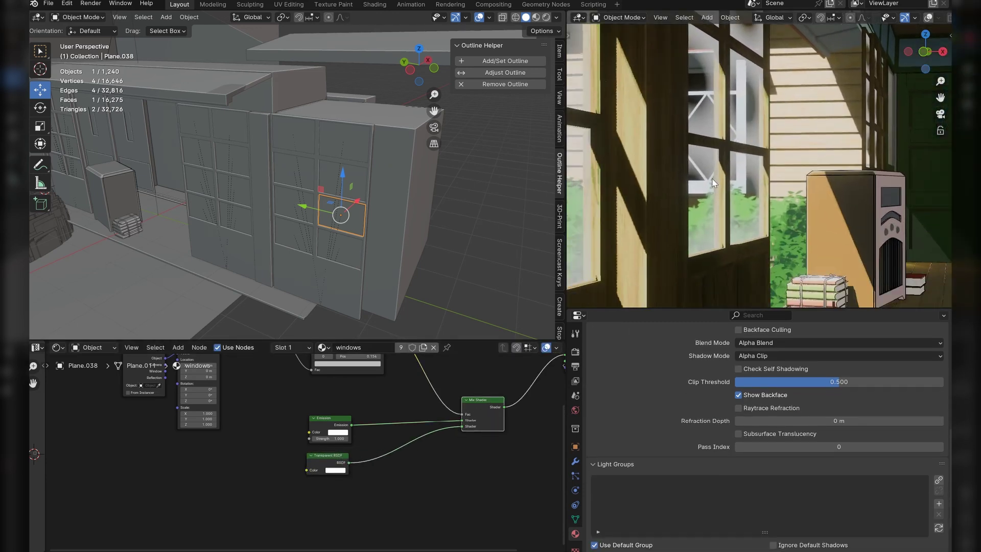
middle_drag(394, 376, 375, 463)
scroll(376, 463, down, 1)
scroll(307, 455, up, 3)
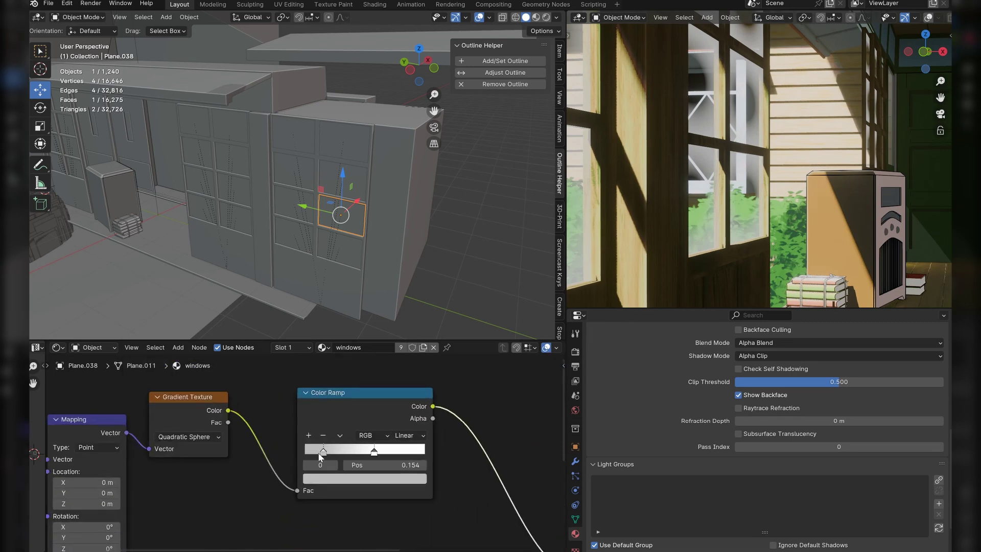
drag(374, 452, 358, 454)
scroll(690, 127, down, 2)
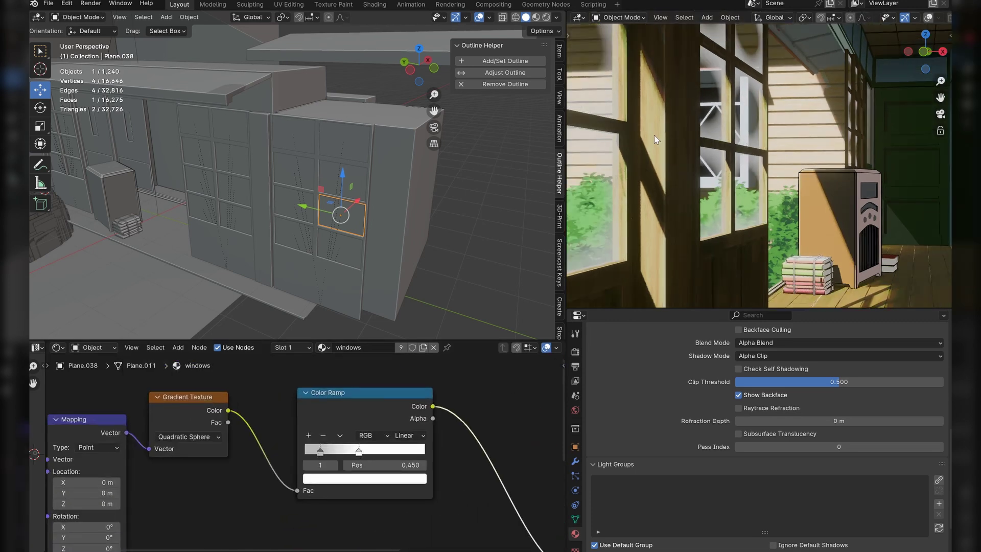
scroll(654, 135, down, 3)
Add a Noise Texture node in the empty area before the Texture Coordinate node
scroll(384, 465, down, 3)
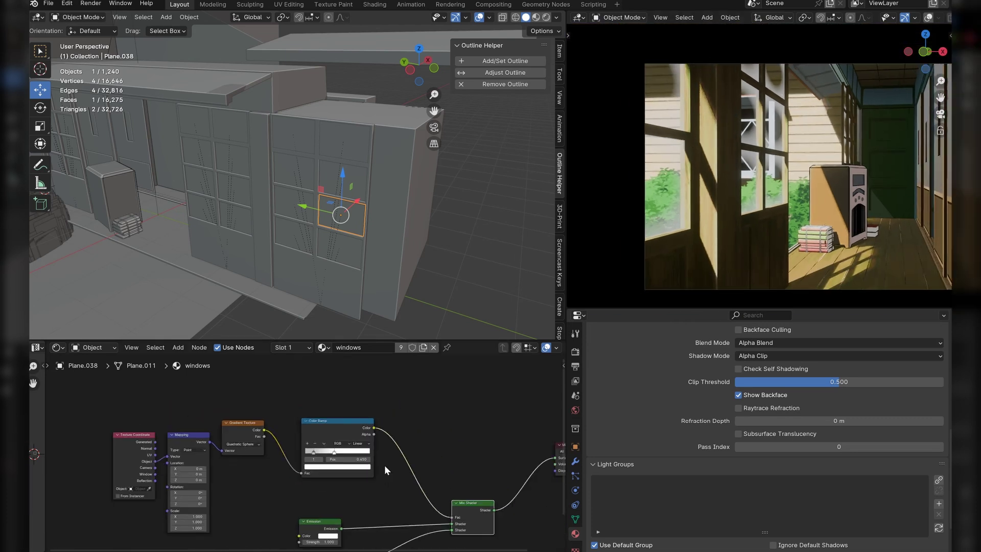
middle_drag(381, 464, 548, 384)
scroll(271, 445, up, 3)
middle_drag(272, 446, 313, 495)
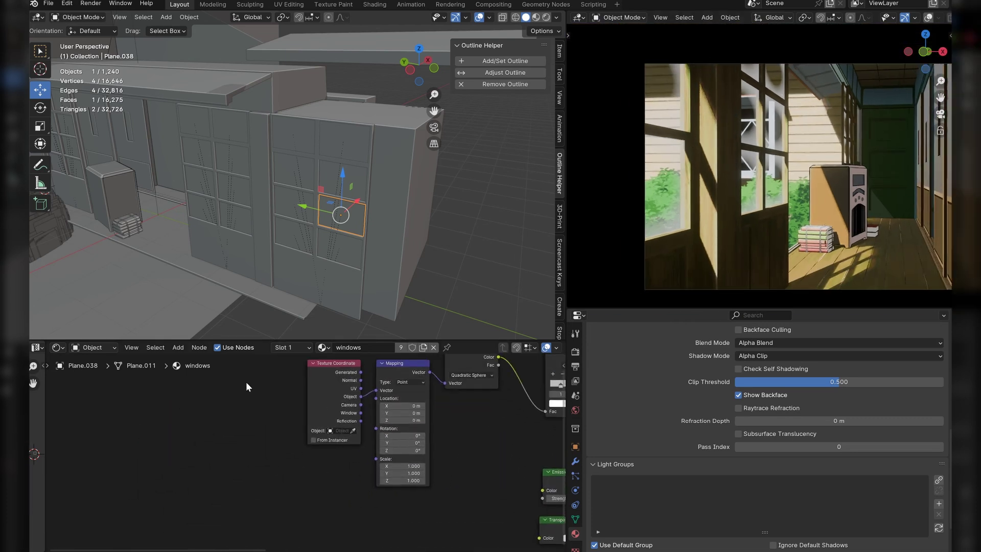
key(shift+a)
click(246, 382)
text(noi)
click(309, 409)
click(144, 463)
Duplicate the Color Ramp node and place the copy beside the Noise Texture
scroll(261, 447, down, 2)
click(467, 379)
key(shift+d)
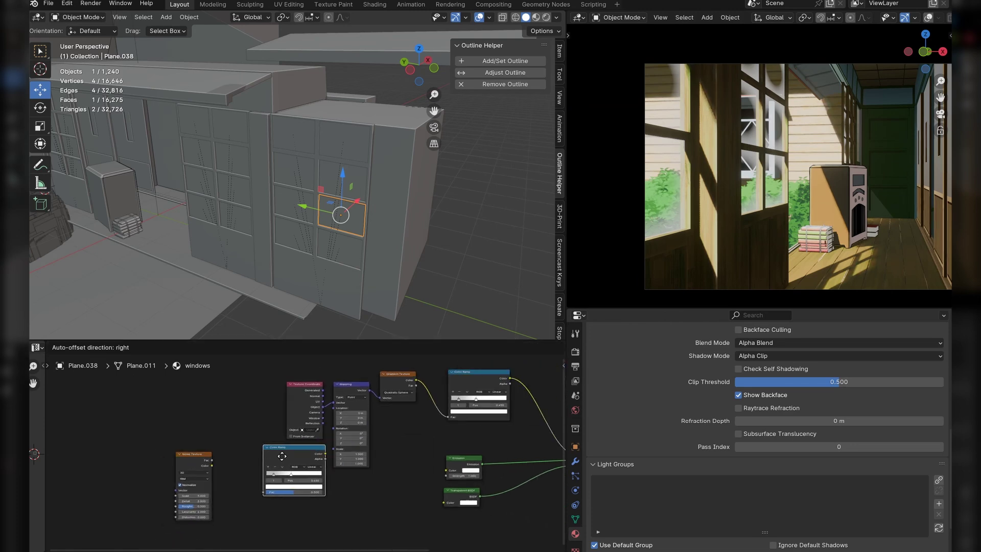
click(278, 455)
Spread the duplicated Color Ramp's stops, putting the grey one at the start and the white one at 0.979
middle_drag(312, 470, 341, 430)
scroll(342, 430, up, 8)
click(292, 412)
drag(278, 414, 267, 413)
drag(331, 412, 395, 412)
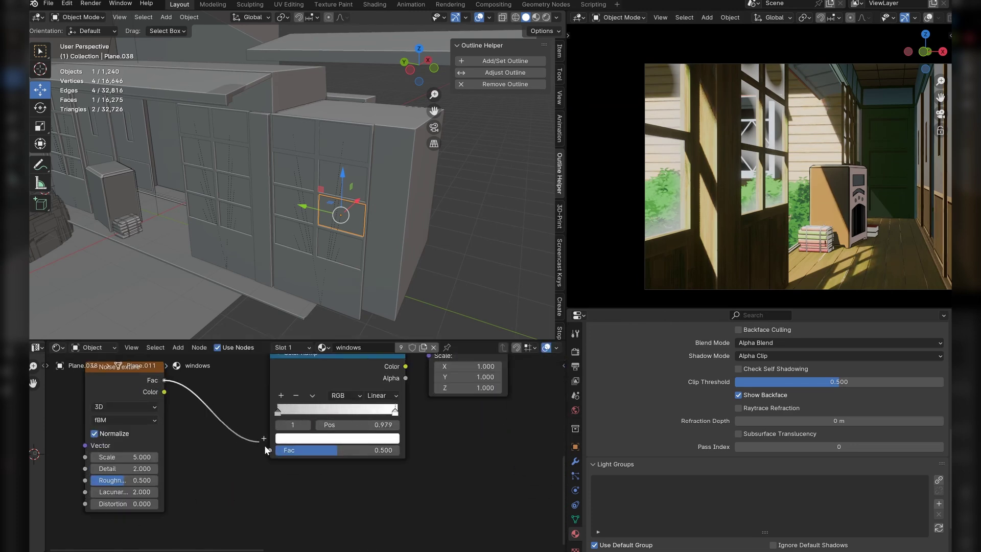
Connect the Noise Texture's Fac to the duplicated Color Ramp and that ramp's color to the Mapping node's Scale
drag(265, 445, 272, 449)
middle_drag(339, 390, 339, 434)
drag(404, 412, 424, 406)
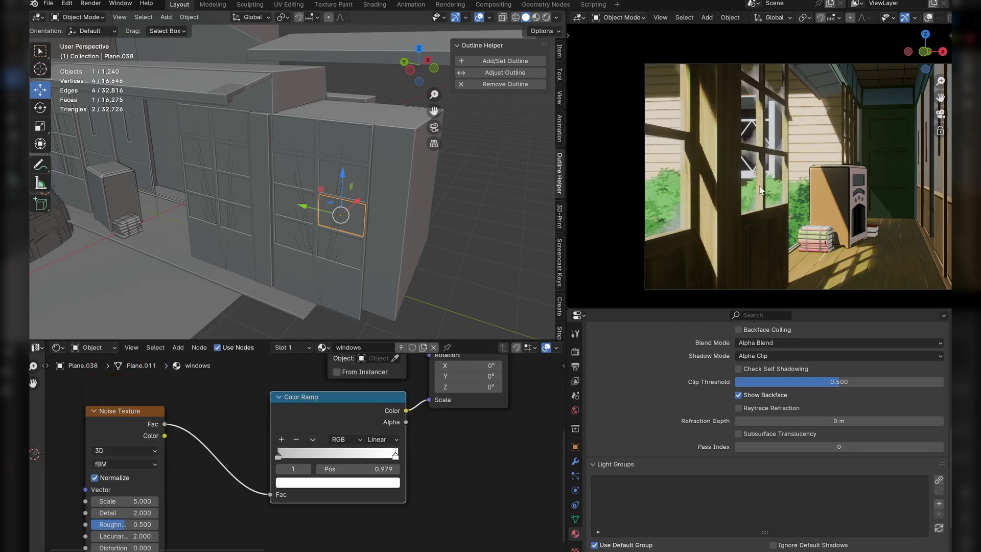
Set the Noise Texture's Scale to 9, Detail to 1 and Roughness to 0.7
scroll(760, 190, up, 5)
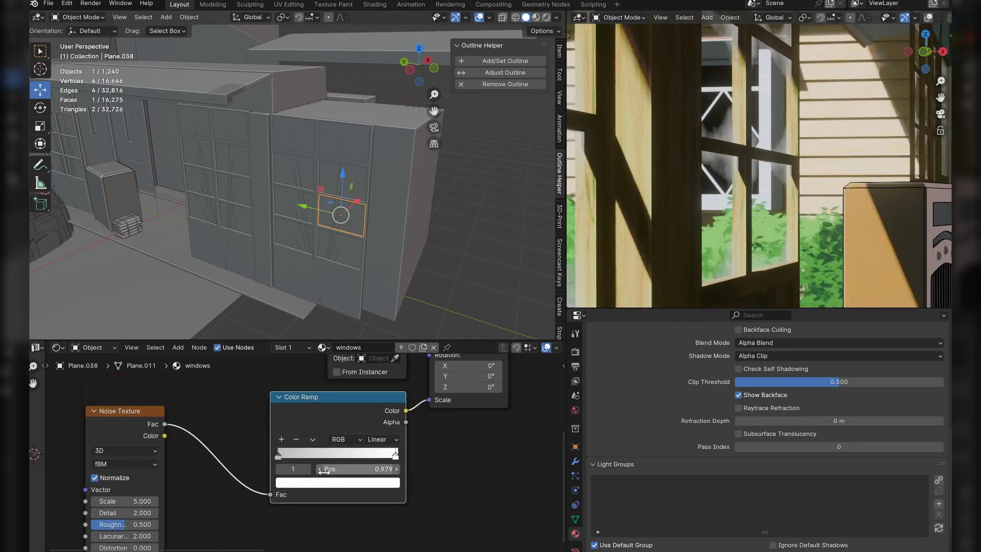
click(140, 501)
text(9)
key(Return)
middle_drag(141, 503, 219, 441)
scroll(219, 442, up, 2)
drag(219, 452, 188, 451)
click(221, 465)
text(.7)
key(Return)
click(207, 452)
text(1)
key(Return)
Move the noise ramp's grey stop to 0.175 and bring the gradient ramp's stops closer together, with the white one at 0.498
drag(380, 385, 405, 385)
scroll(721, 133, down, 3)
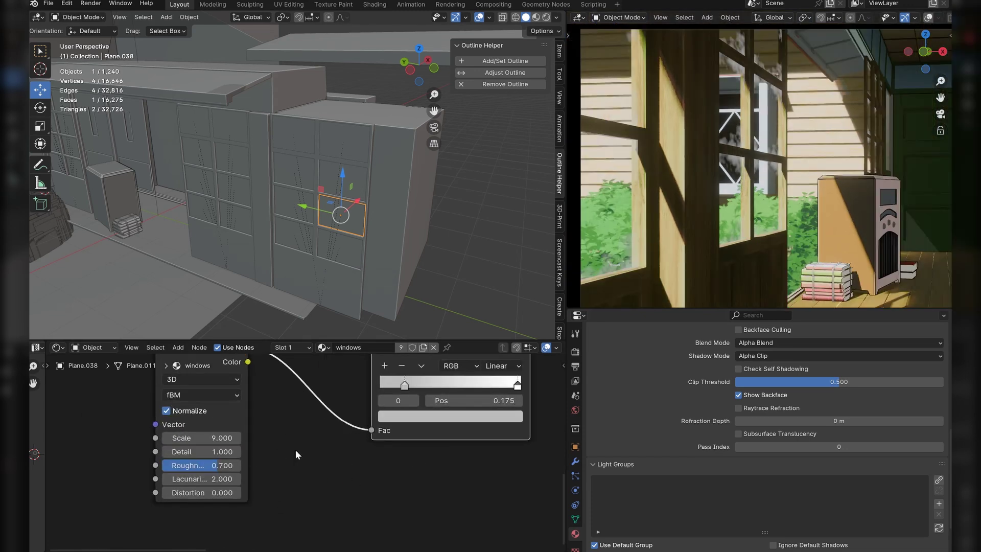
middle_drag(311, 443, 278, 467)
scroll(279, 466, down, 8)
middle_drag(409, 408, 286, 472)
scroll(420, 445, up, 2)
middle_drag(419, 445, 377, 464)
scroll(377, 464, up, 6)
drag(370, 439, 407, 439)
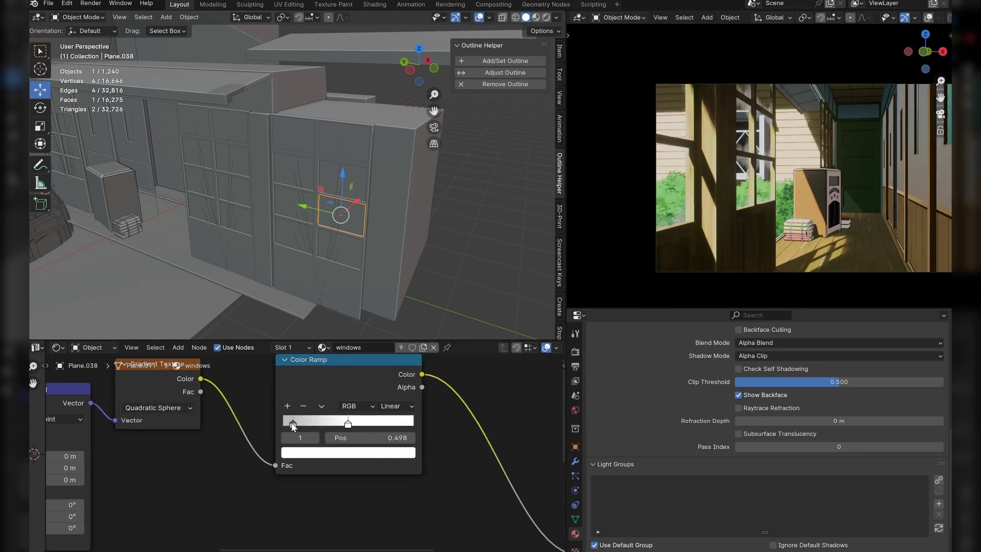
drag(292, 424, 298, 423)
click(348, 423)
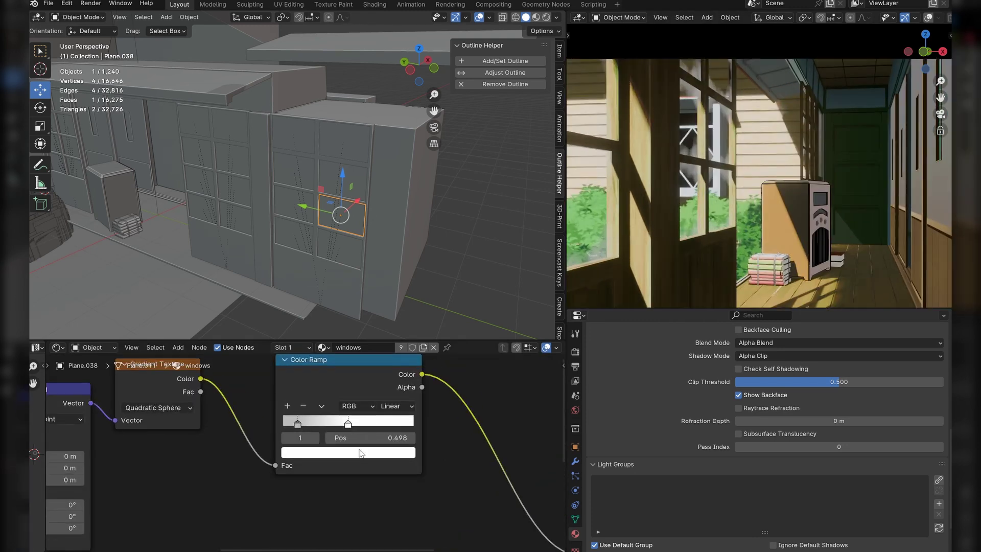
Tint the Emission node's color a very pale blue
click(360, 453)
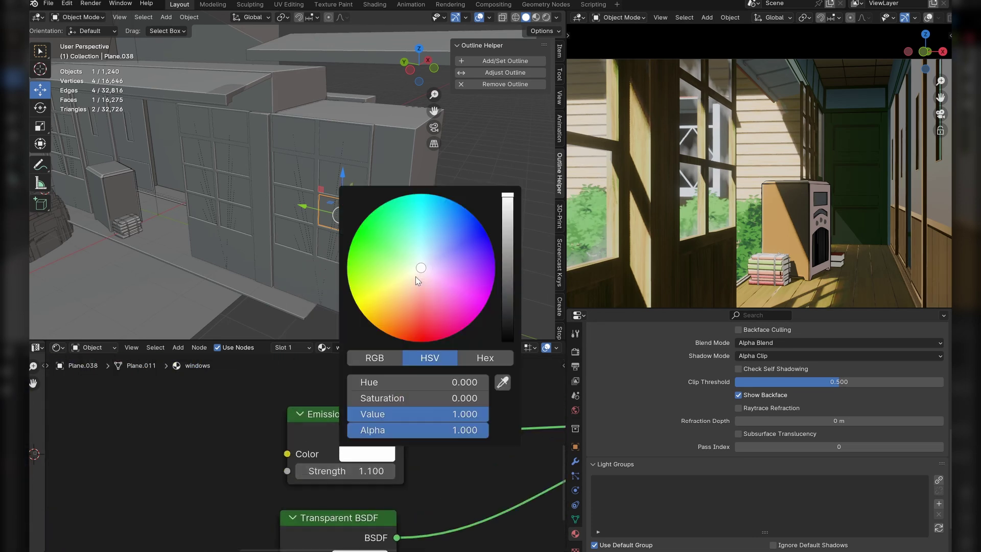
mouse_move(416, 278)
mouse_down()
mouse_move(427, 273)
mouse_move(416, 264)
mouse_move(424, 260)
mouse_up()
scroll(734, 202, down, 2)
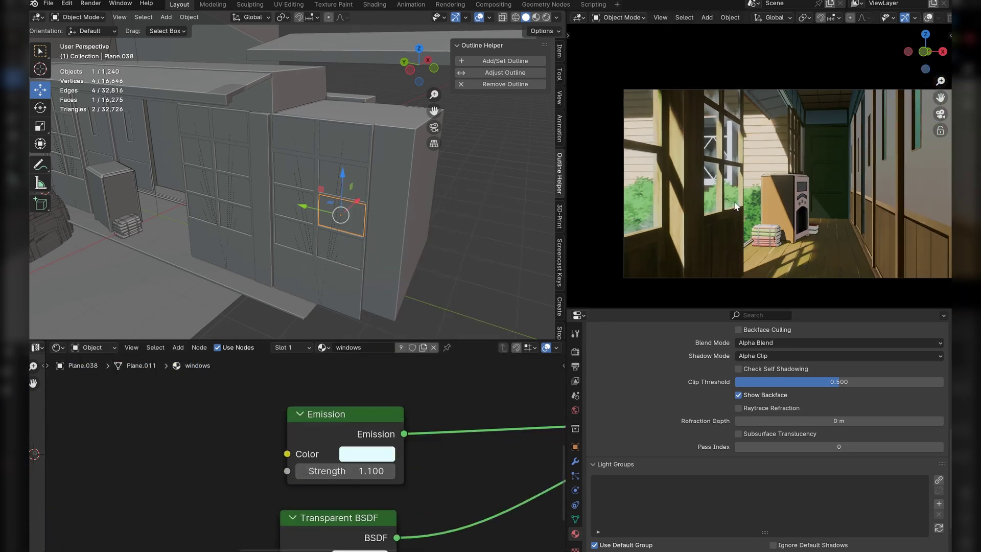
shift+middle_drag(735, 206, 660, 227)
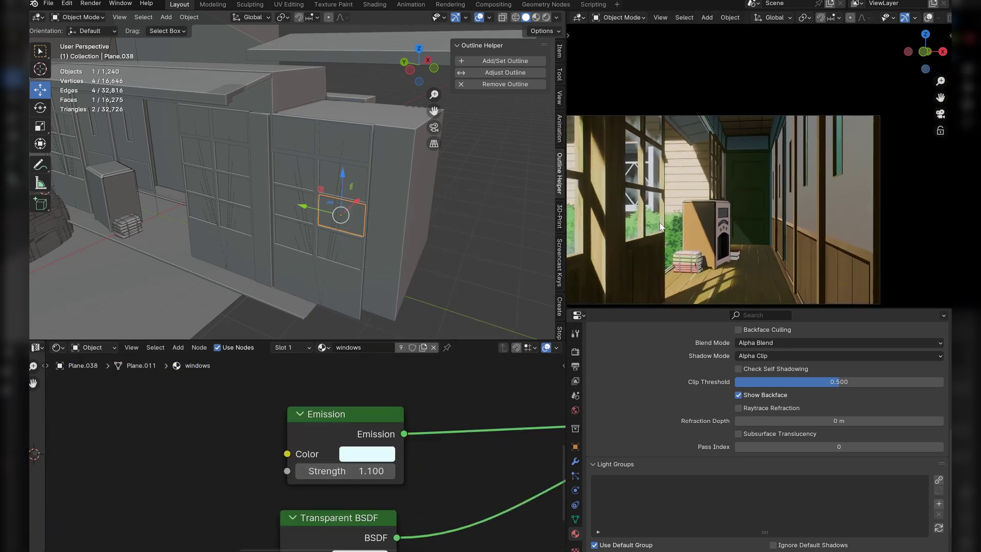
Add an Image Texture node to Plane.002's roof material, load the seamless white stucco plaster texture and preview it on the walls
middle_drag(388, 207, 372, 258)
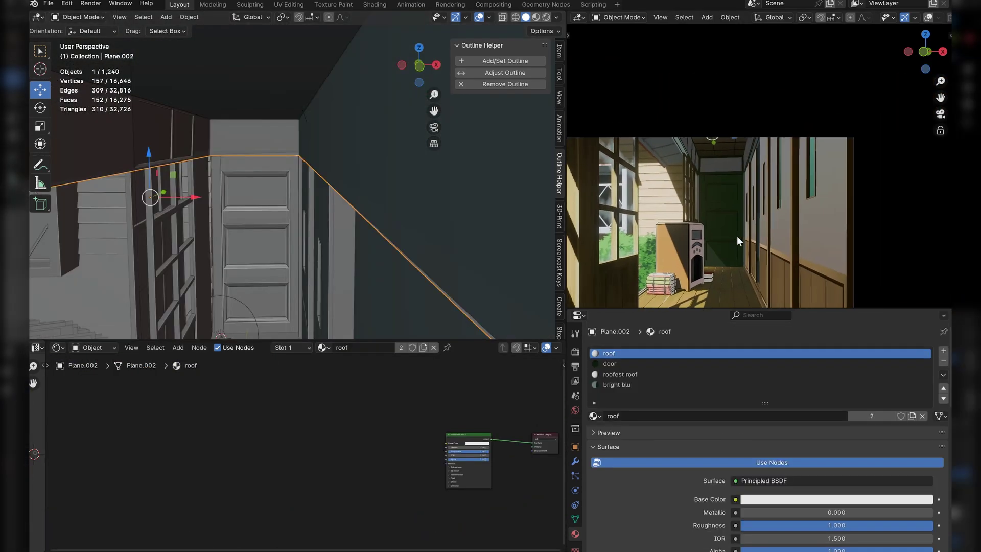
middle_drag(737, 236, 731, 175)
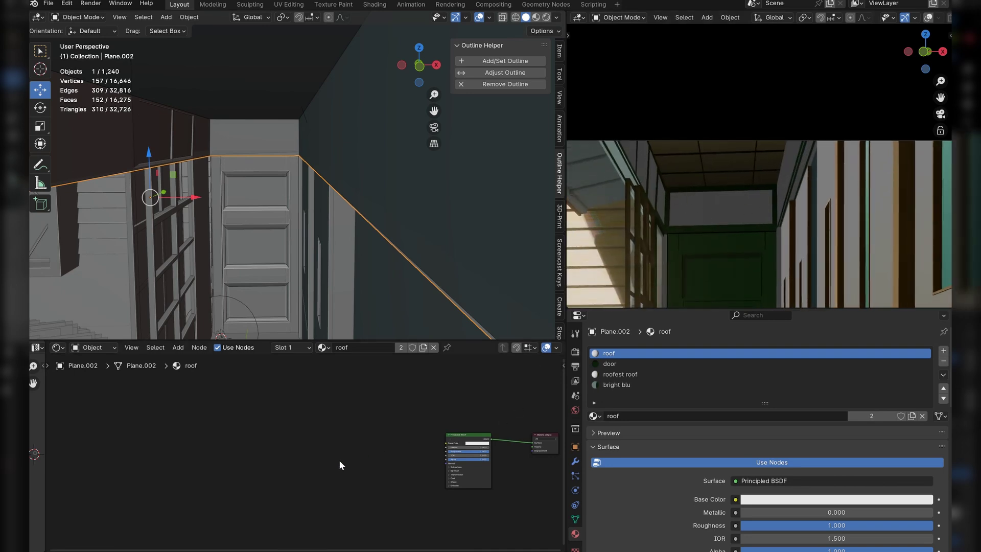
ctrl+scroll(258, 470, left, 2)
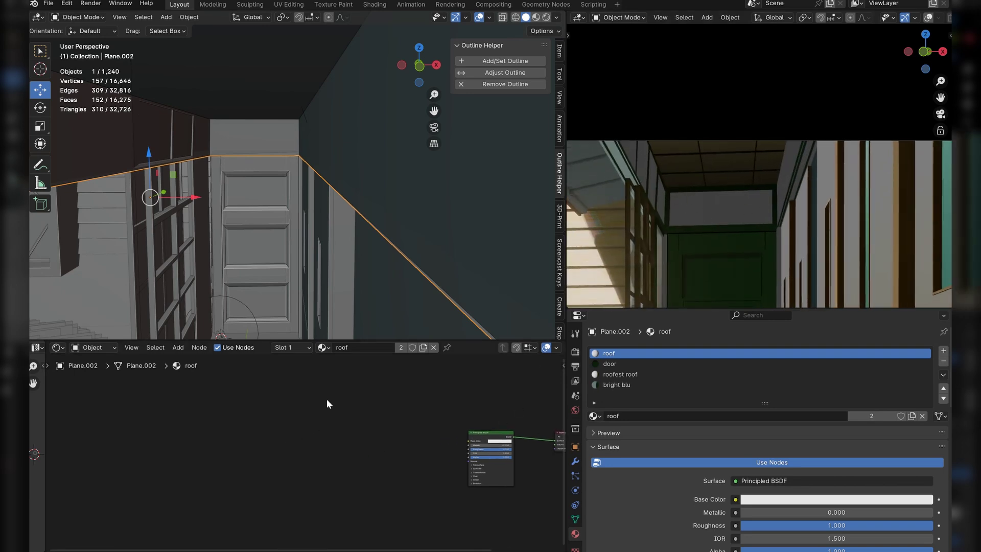
key(shift+a)
text(im)
click(363, 418)
click(257, 456)
click(235, 432)
click(275, 462)
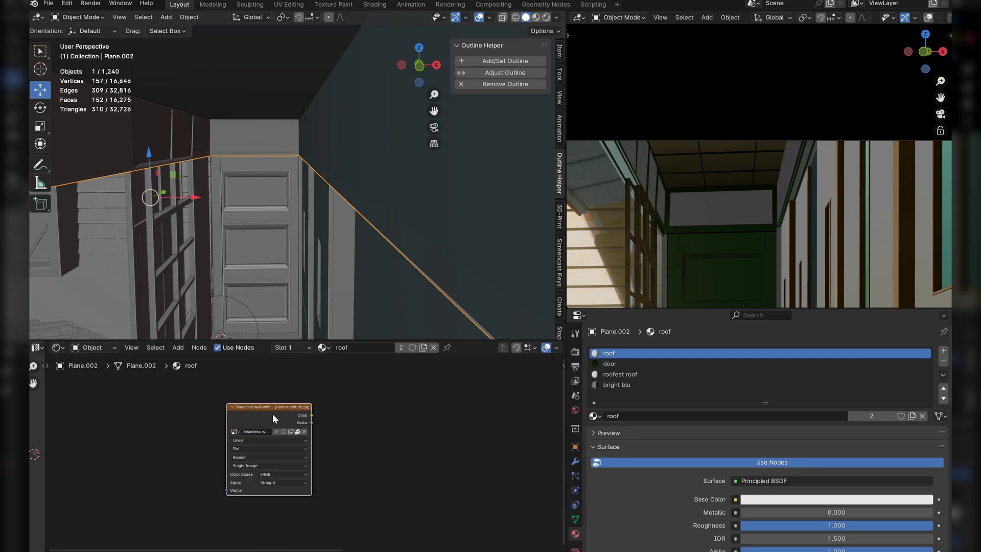
scroll(726, 248, up, 3)
shift+middle_drag(685, 244, 728, 212)
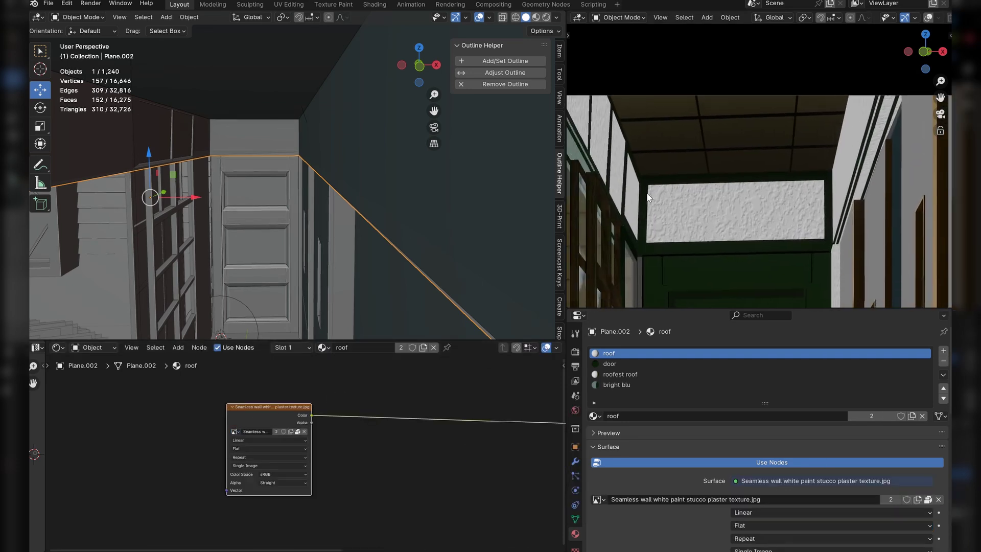
Insert a Color Ramp node after the plaster Image Texture
scroll(352, 510, down, 5)
middle_drag(409, 466, 345, 467)
key(shift+a)
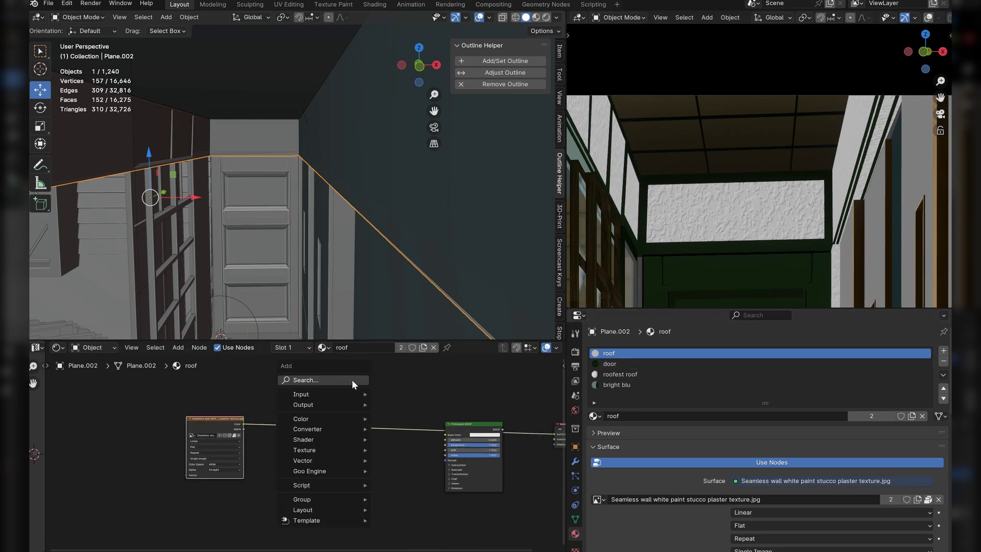
click(353, 381)
text(col)
click(393, 409)
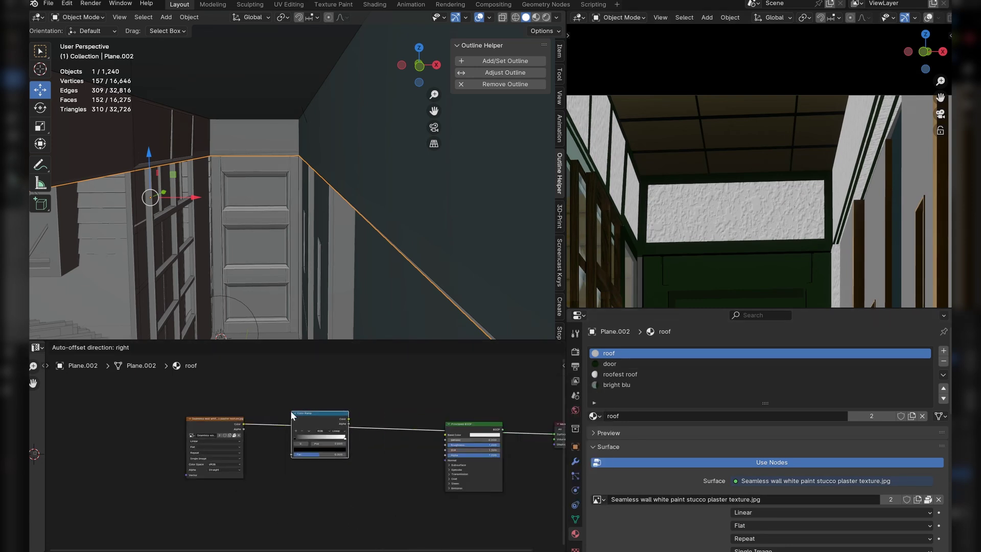
click(325, 453)
scroll(324, 452, up, 3)
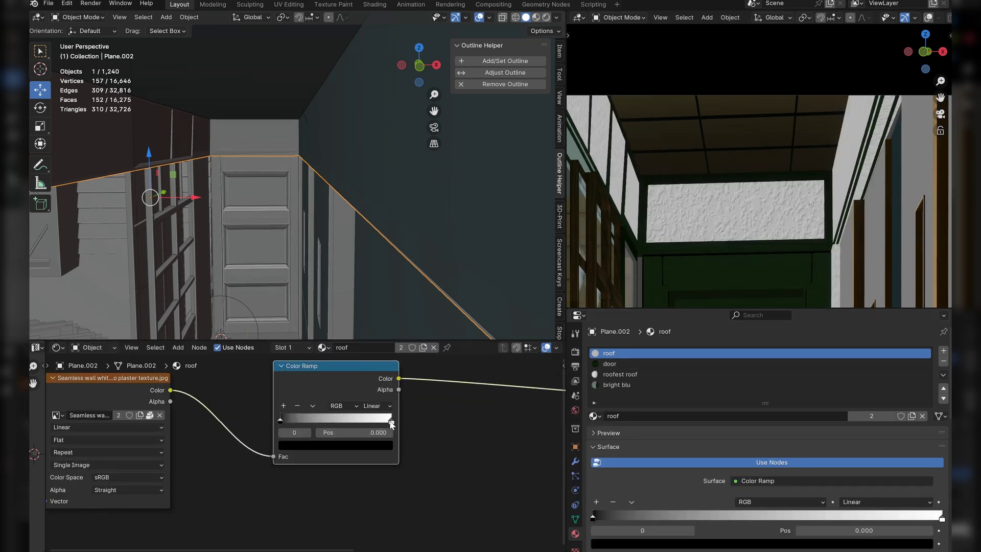
Darken the plaster ramp's white stop to light grey and adjust the spacing of both stops, placing the grey one at 1.000
drag(390, 420, 318, 420)
click(371, 445)
click(315, 419)
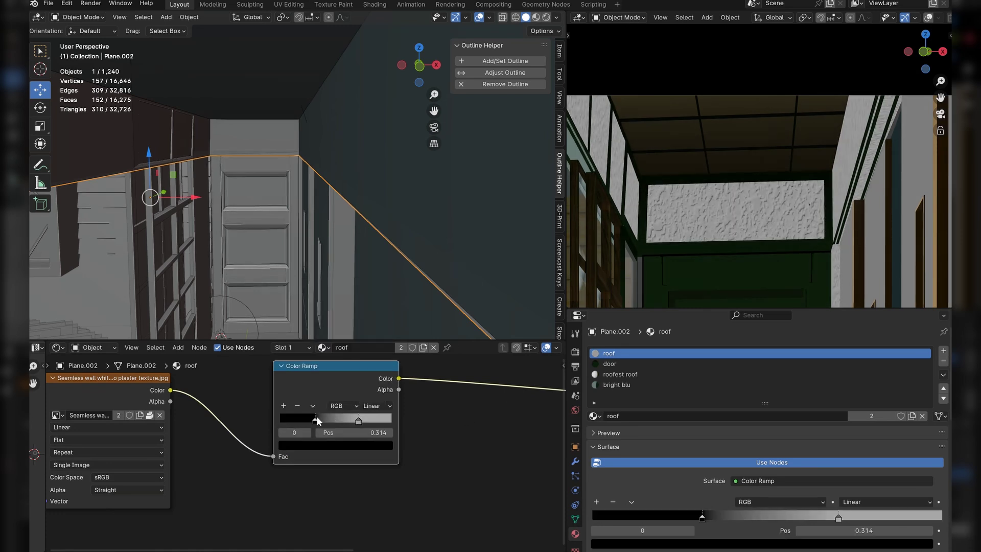
drag(321, 416, 405, 419)
scroll(405, 407, down, 3)
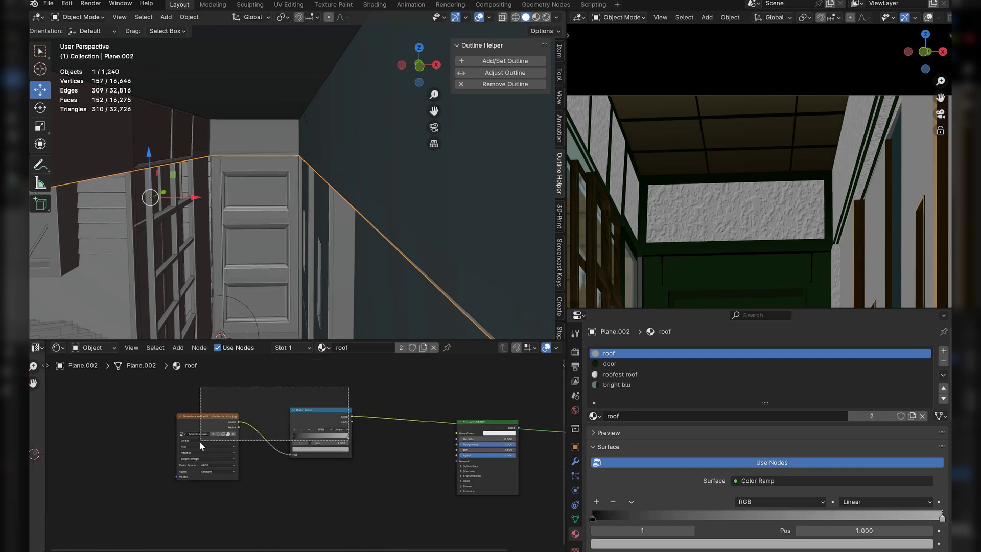
Move the Image Texture and Color Ramp away from the Principled BSDF and add a Mix Color node in the gap
drag(200, 441, 199, 442)
key(g)
click(124, 443)
key(shift+a)
click(357, 401)
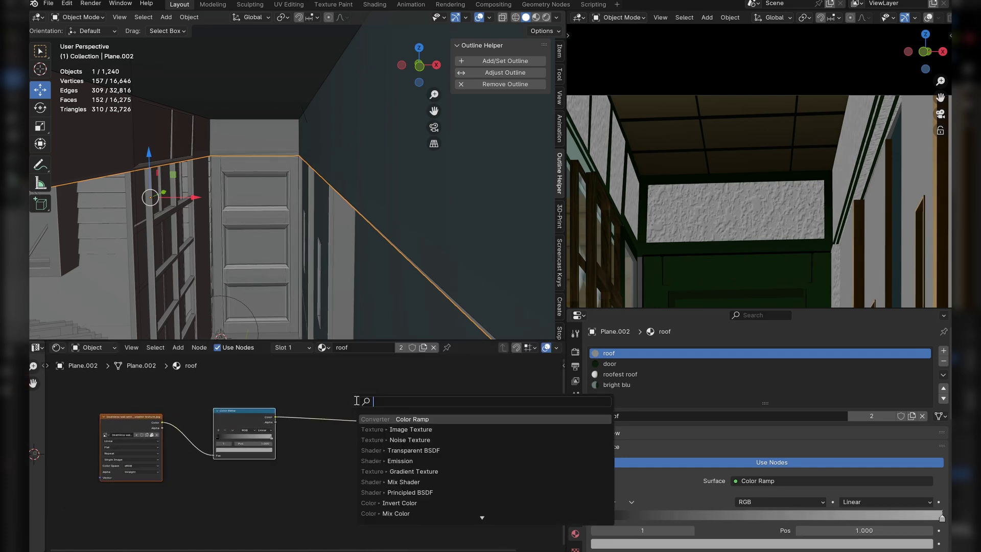
text(mi)
click(393, 429)
click(330, 439)
Connect the Color Ramp's color to the Mix node's Factor, preview the mix and set its blending mode to Multiply
drag(275, 417, 330, 478)
scroll(367, 463, up, 3)
ctrl+shift+click(359, 442)
scroll(722, 253, up, 4)
scroll(722, 257, down, 3)
click(369, 462)
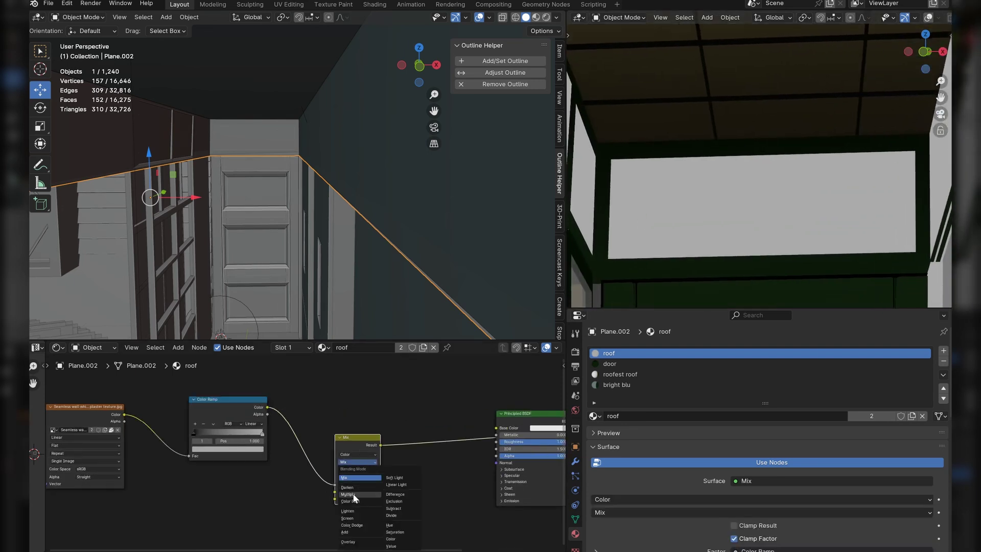
click(354, 494)
scroll(378, 490, up, 4)
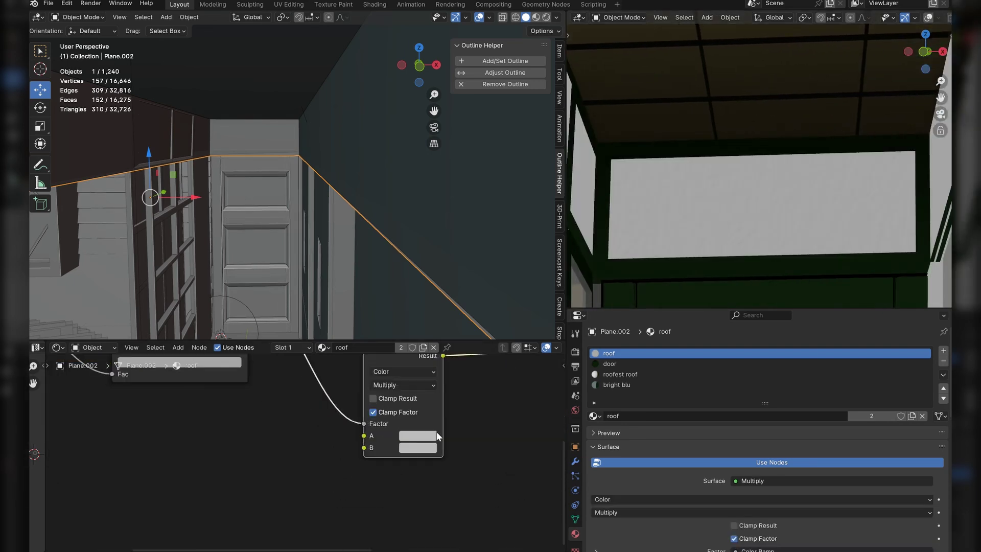
Set the Multiply node's color A to a very pale blue and color B to a dark teal blue
click(436, 435)
drag(513, 287, 513, 258)
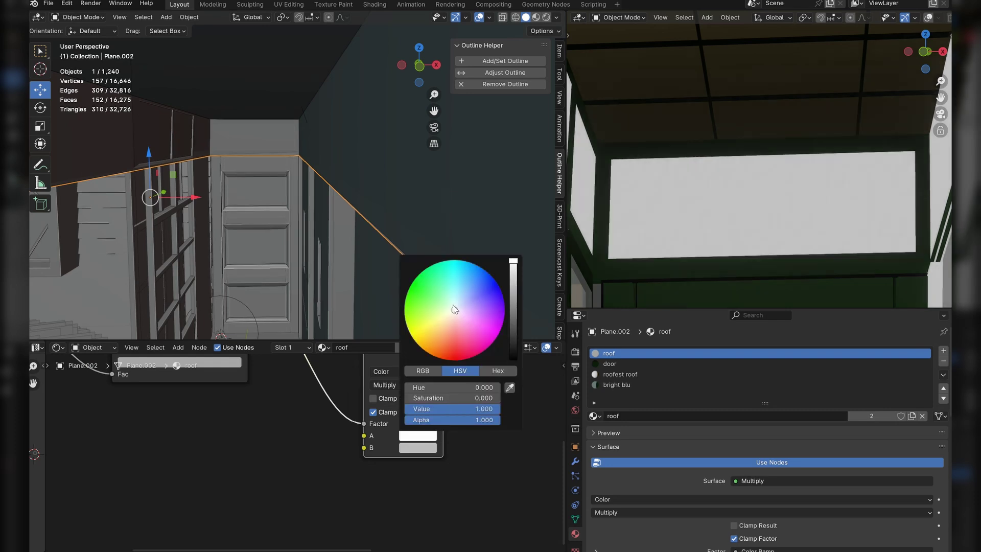
drag(453, 306, 456, 303)
click(424, 448)
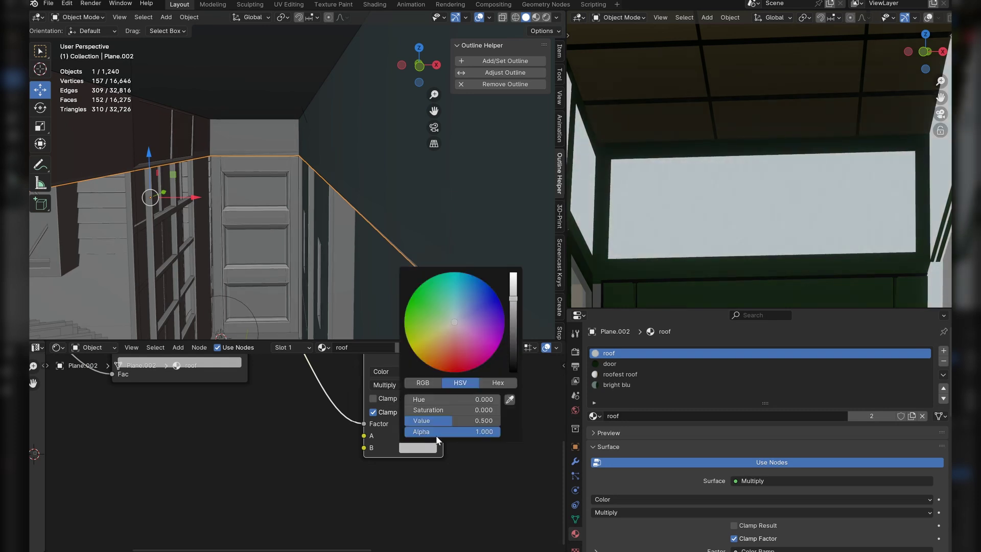
click(463, 298)
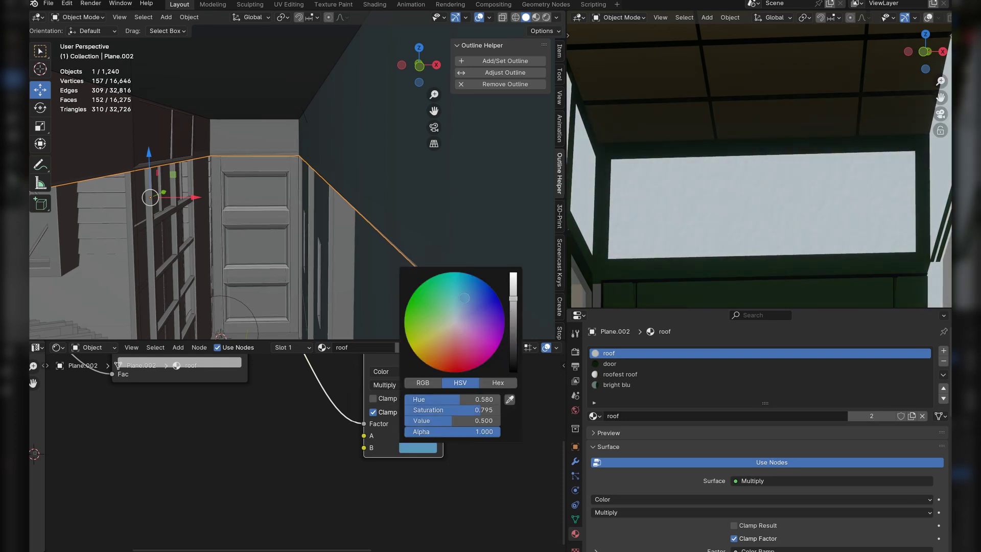
mouse_move(464, 298)
mouse_down()
mouse_move(456, 297)
mouse_move(513, 326)
mouse_move(513, 340)
mouse_up()
Move the plaster ramp's grey stop inward to about the middle and brighten its color
middle_drag(207, 376, 296, 434)
click(209, 392)
drag(328, 394, 276, 395)
click(286, 420)
drag(321, 315, 320, 260)
scroll(383, 452, down, 5)
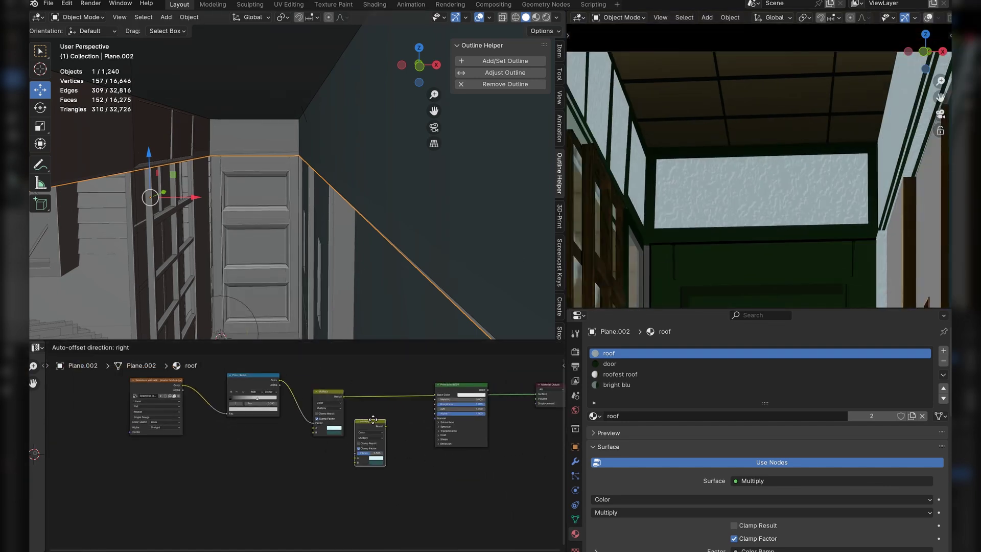
Duplicate the Multiply node and connect the first node's Result to the copy's A input
key(shift+d)
click(389, 418)
scroll(390, 418, up, 2)
drag(354, 381, 379, 455)
scroll(372, 452, down, 2)
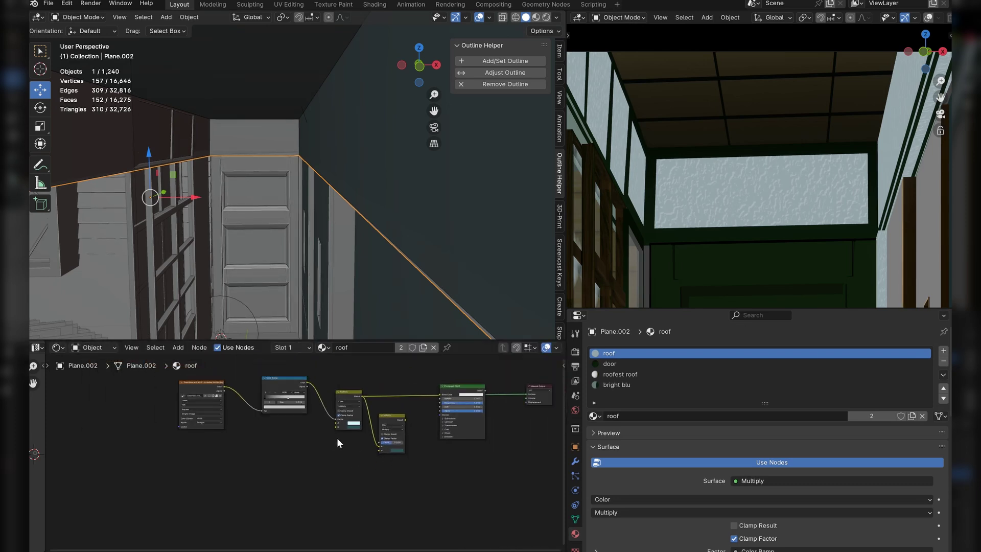
Add a Gradient Texture node below the plaster Color Ramp and preview it on the walls
middle_drag(334, 437, 376, 438)
key(shift+a)
text(gr)
key(Return)
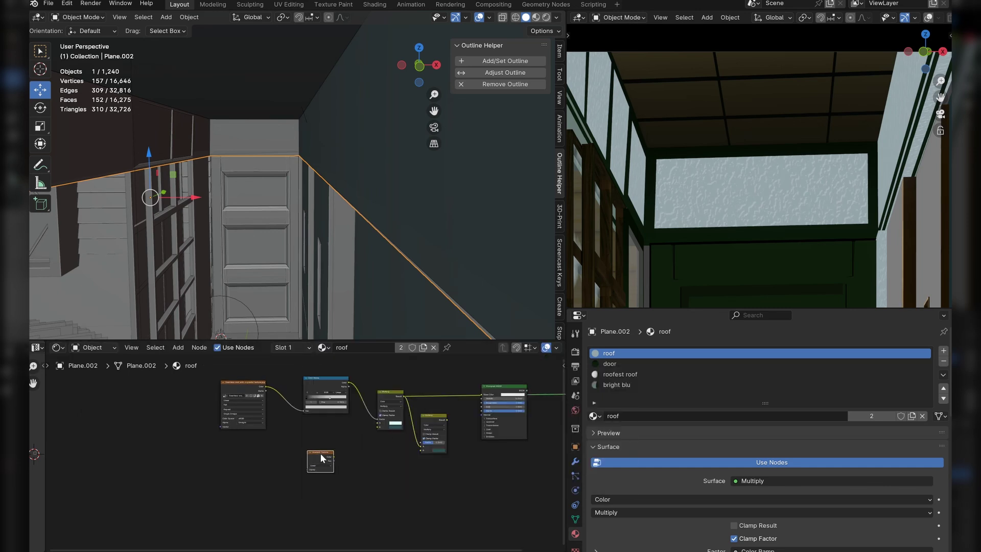
ctrl+shift+click(324, 463)
middle_drag(330, 467, 370, 455)
scroll(369, 455, up, 4)
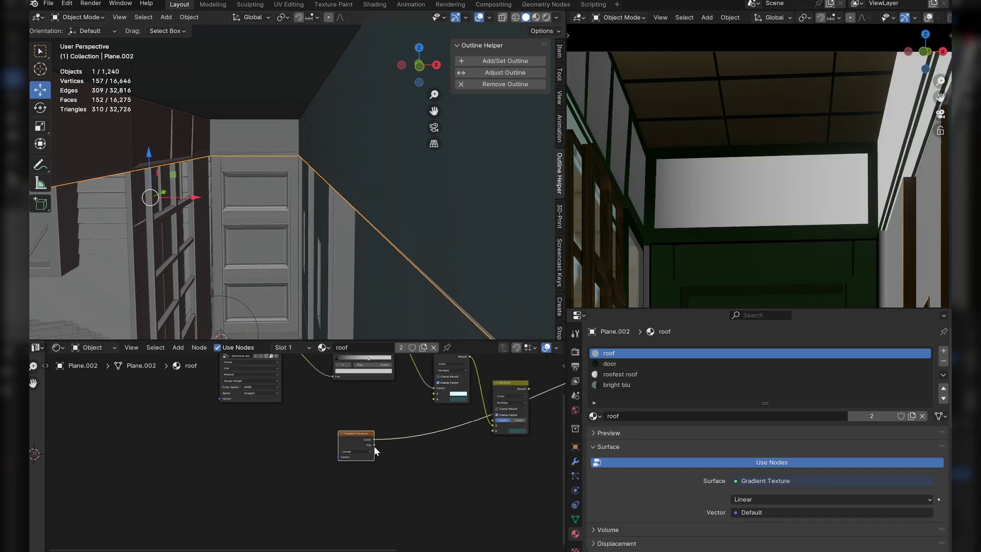
Add Texture Coordinate and Mapping nodes to the Gradient Texture and set the Mapping's Y rotation to 90°
key(ctrl+t)
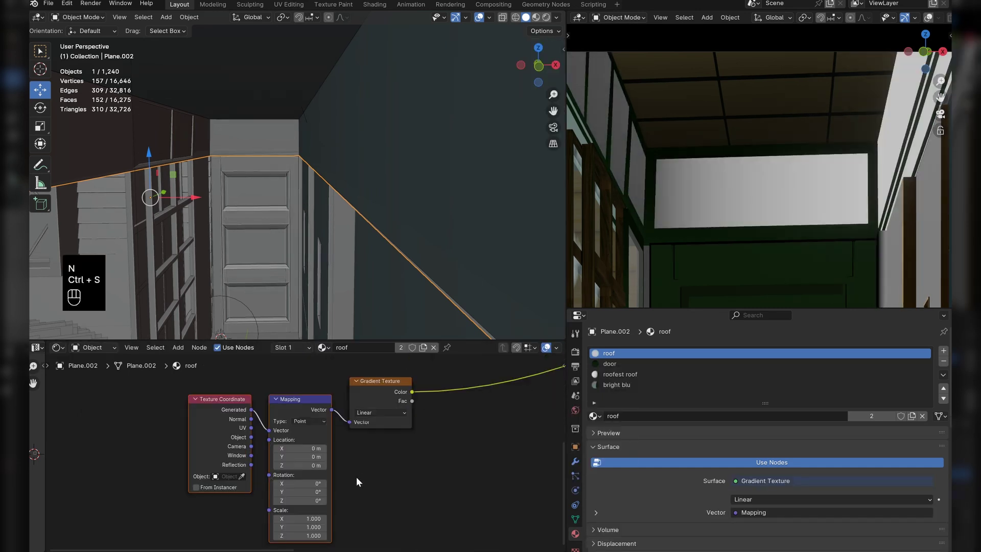
middle_drag(357, 477, 357, 454)
scroll(319, 478, up, 1)
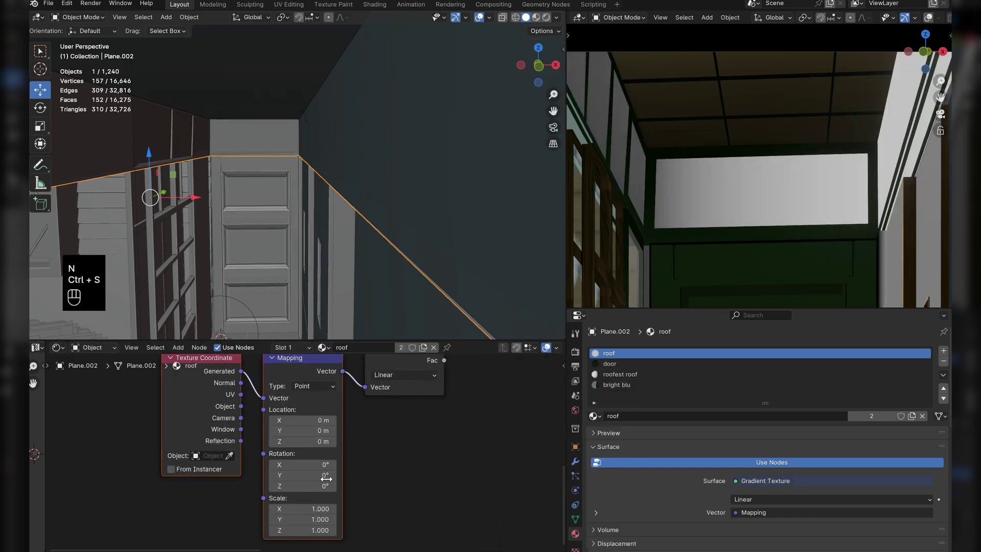
click(318, 475)
text(90)
key(Return)
scroll(413, 437, down, 2)
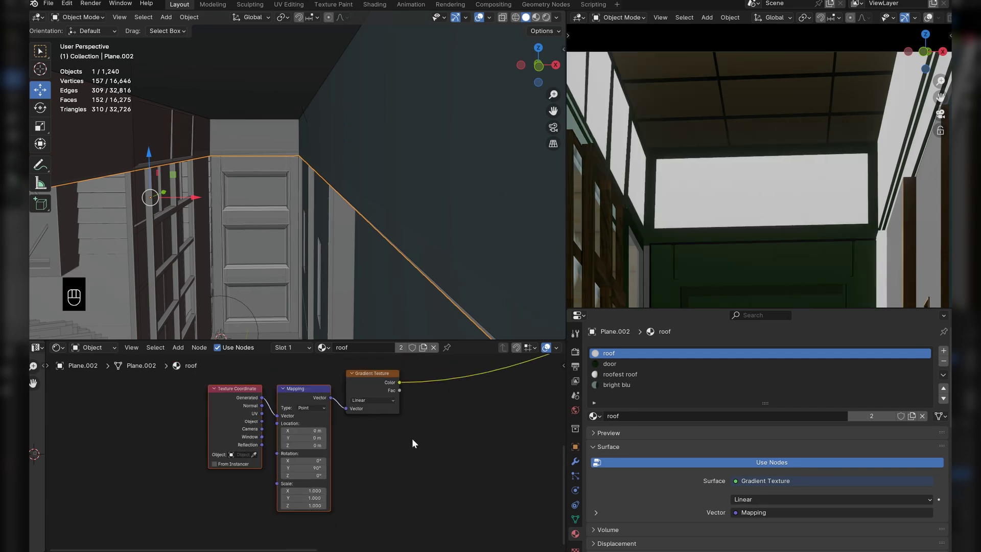
Insert a Color Ramp node after the Gradient Texture
middle_drag(431, 417, 337, 462)
scroll(330, 412, up, 1)
key(shift+a)
click(336, 390)
text(col)
click(342, 420)
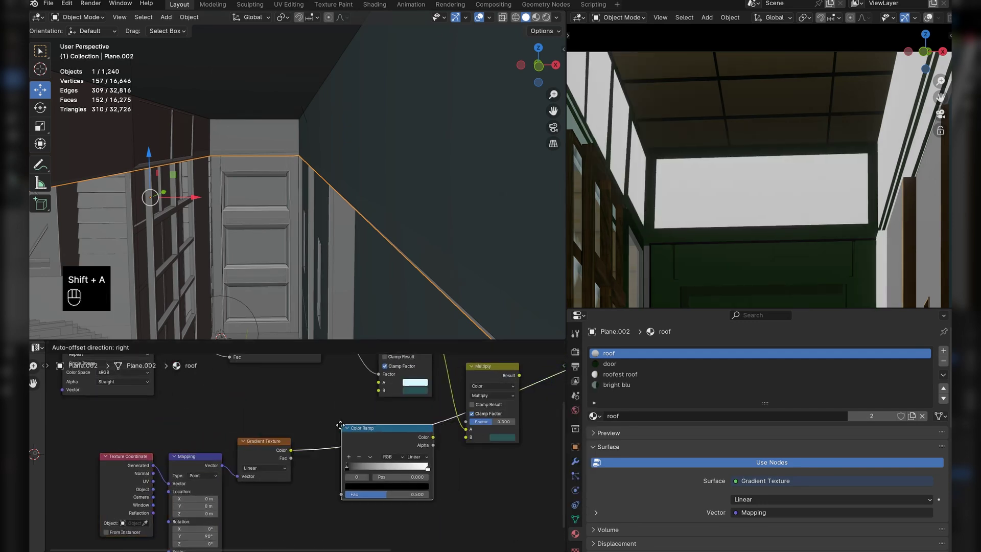
scroll(358, 433, up, 3)
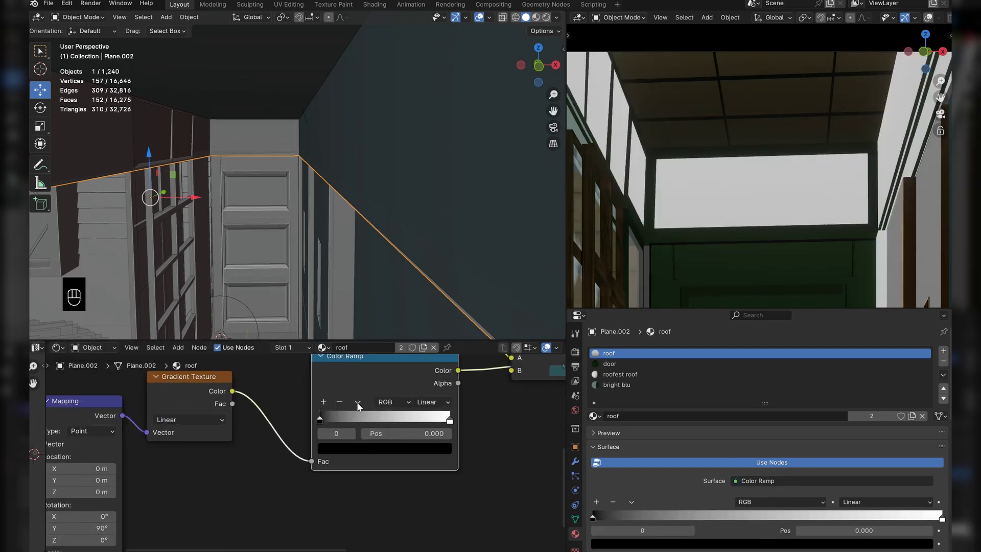
Flip the gradient's Color Ramp and move its white stop to 0.556
click(357, 401)
click(378, 412)
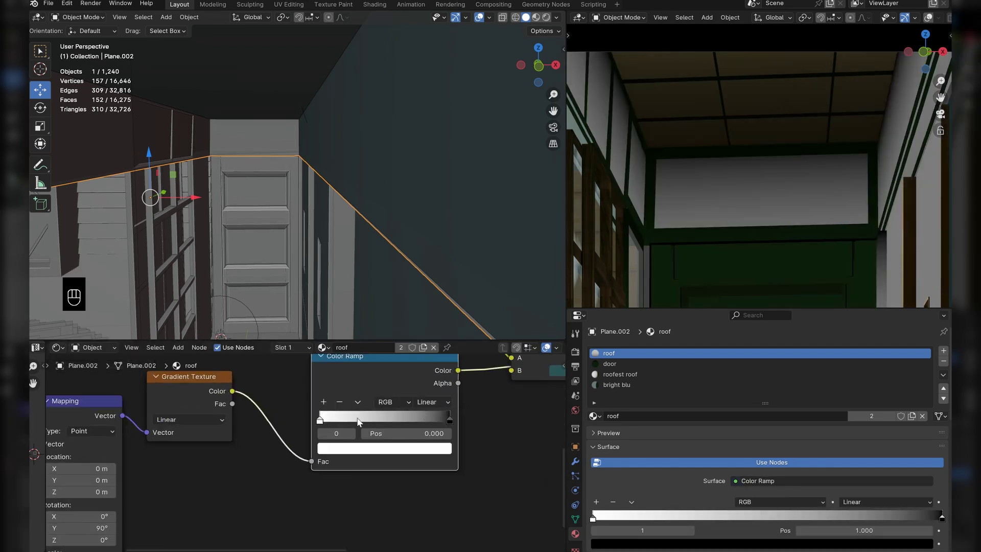
drag(364, 420, 392, 420)
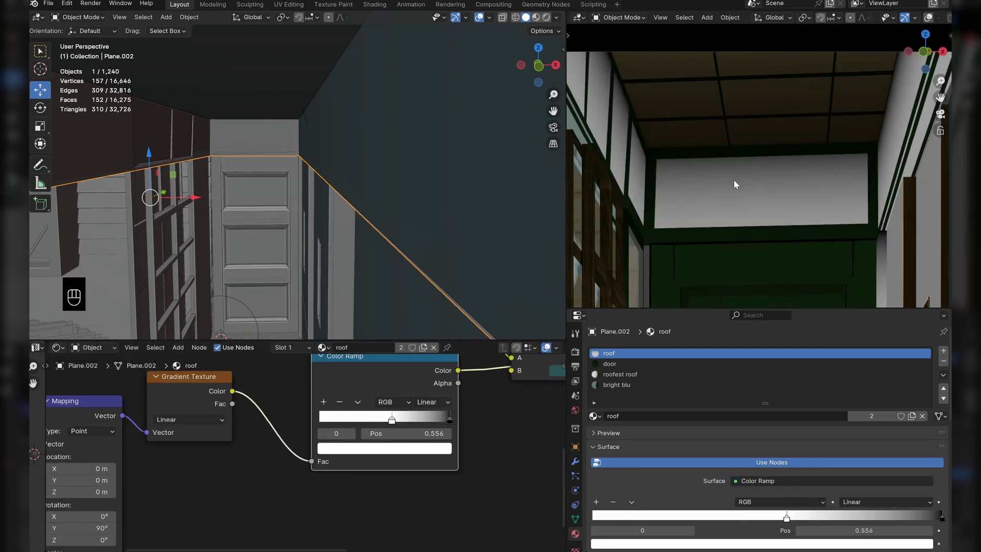
scroll(733, 183, down, 3)
scroll(501, 424, down, 2)
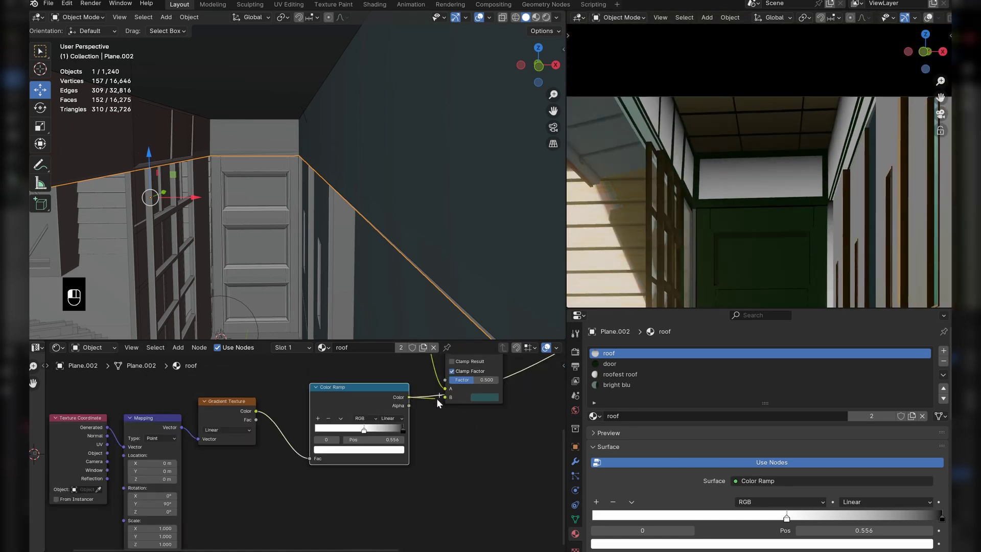
Connect the second Multiply's result to the Principled BSDF's Base Color, preview the full shader on the walls, and save the file
scroll(449, 397, down, 4)
middle_drag(460, 372, 429, 422)
key(ctrl+s)
drag(418, 431, 472, 391)
ctrl+shift+click(502, 383)
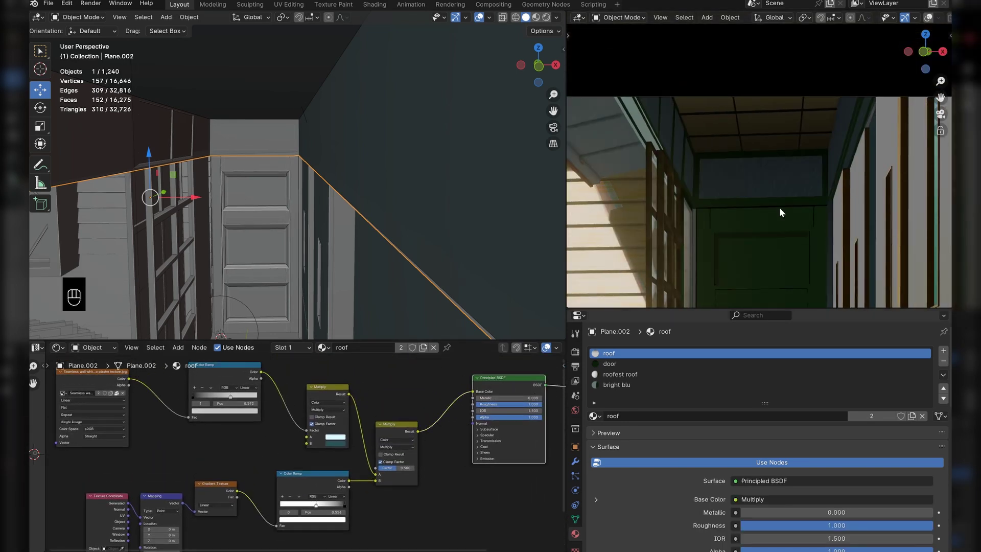
scroll(768, 216, down, 2)
scroll(424, 470, up, 2)
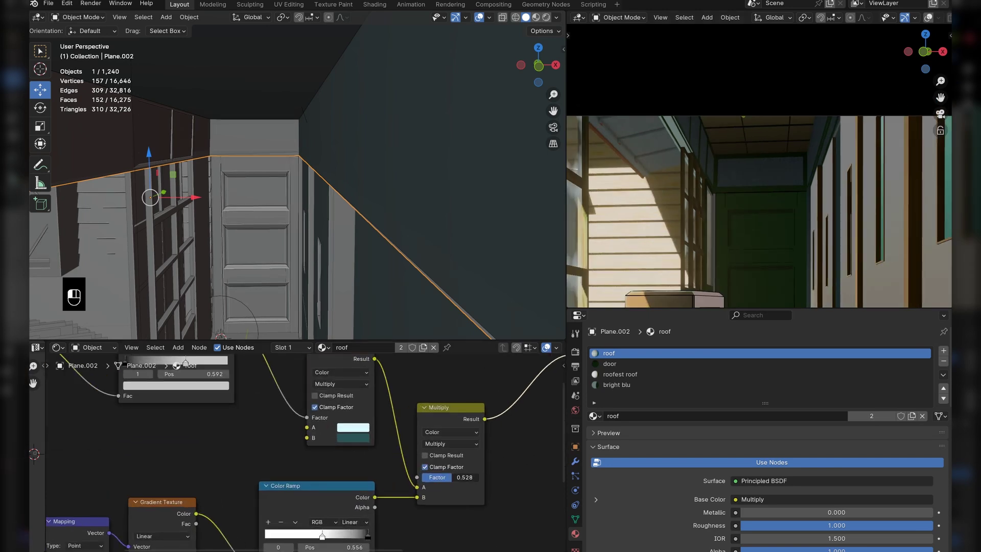
Set the second Multiply's factor to 0.6, move the plaster Color Ramp's light stop to 1.000, and save the file
click(458, 478)
text(0.6)
key(Return)
middle_drag(422, 442, 528, 490)
scroll(307, 419, up, 1)
drag(289, 403, 339, 403)
scroll(738, 214, down, 7)
shift+middle_drag(762, 193, 771, 145)
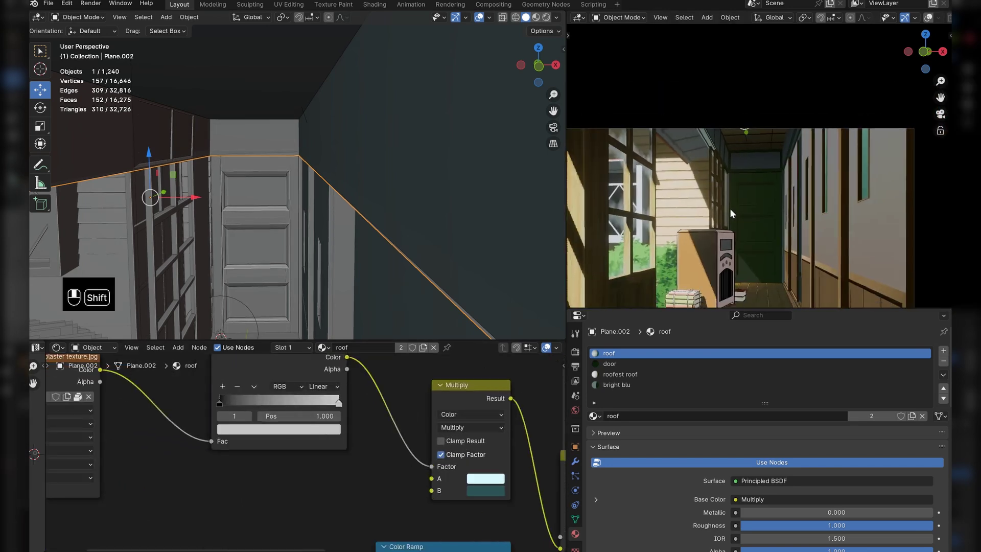
key(ctrl+s)
Select the wooden wall panelling in the corridor and examine its wood material's complete node setup
scroll(749, 166, up, 6)
scroll(720, 175, down, 5)
scroll(725, 214, down, 3)
shift+middle_drag(714, 232, 703, 224)
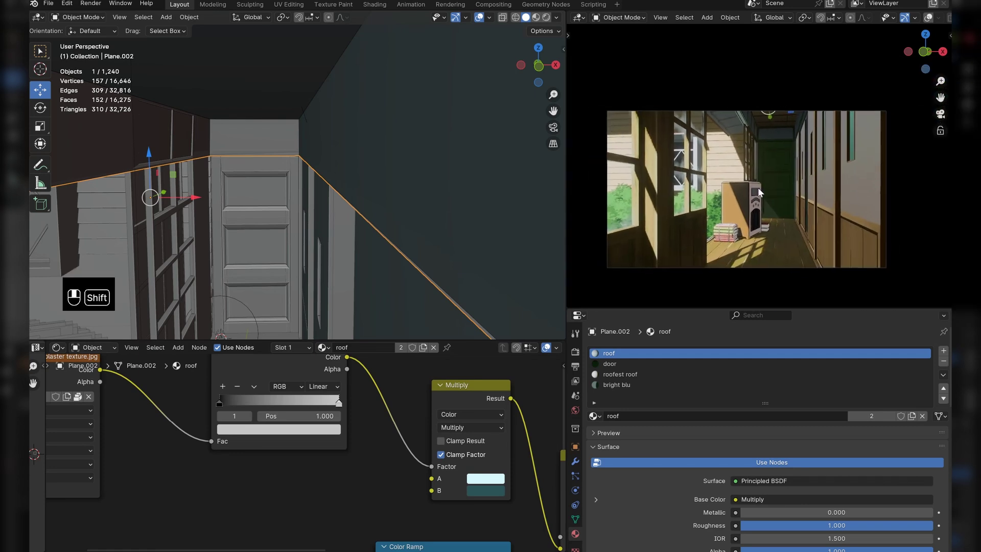
scroll(376, 433, down, 5)
click(804, 249)
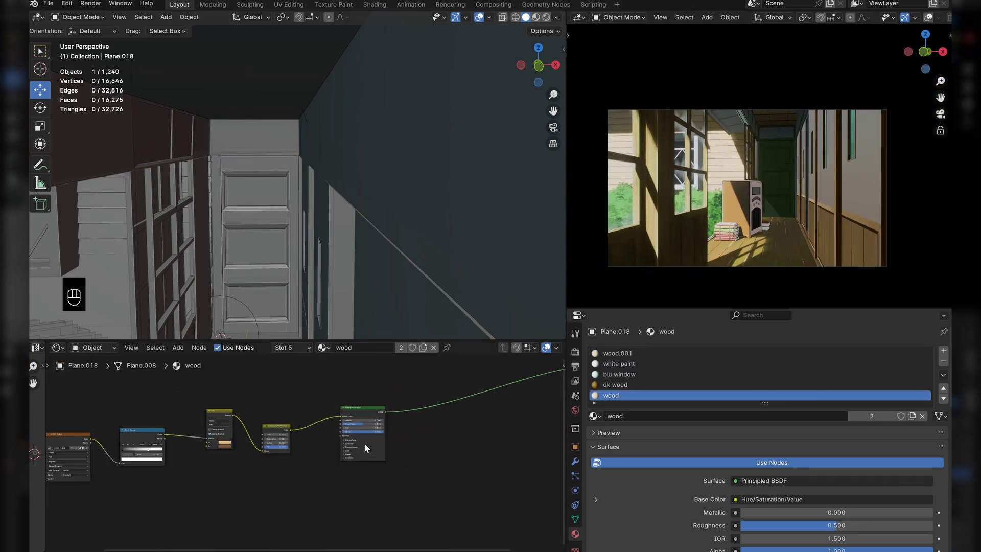
key(Home)
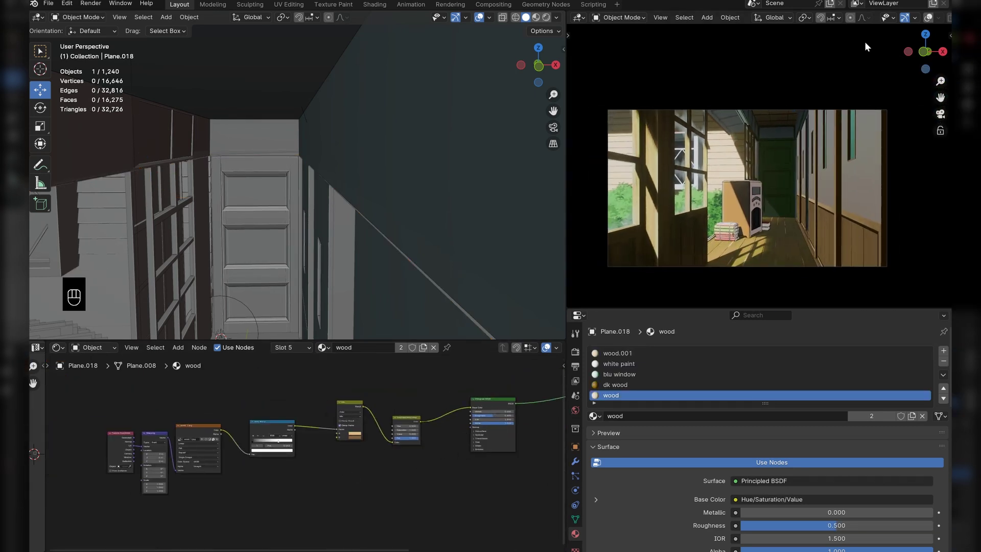
Show overlays in the camera view and examine the node setup of the blu window material
click(928, 18)
shift+middle_drag(777, 188, 748, 164)
scroll(748, 164, up, 1)
click(624, 375)
key(Home)
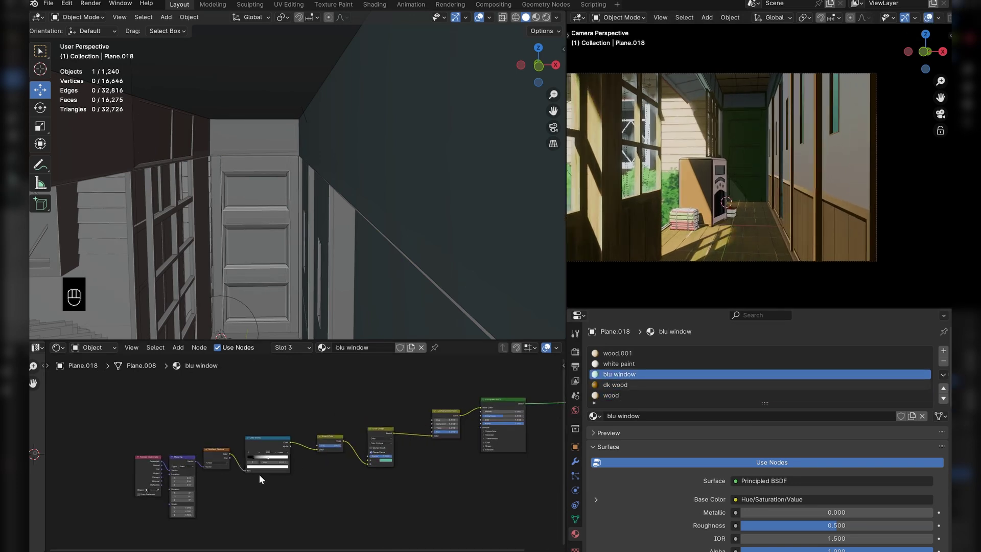
scroll(332, 468, up, 5)
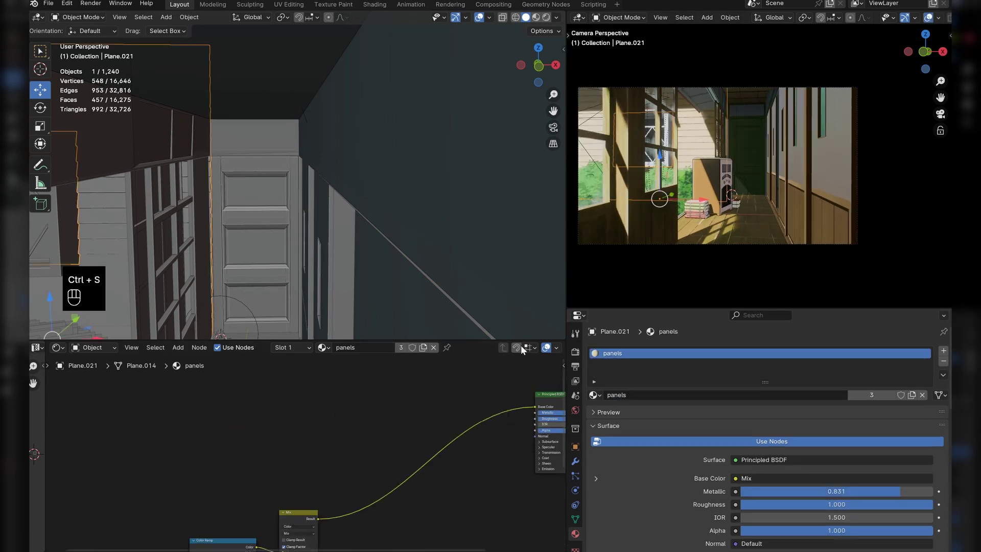
Move the panels material's texture, Color Ramp and Mix nodes in line with the Principled BSDF and save the file
scroll(409, 434, down, 7)
middle_drag(273, 530, 327, 469)
scroll(327, 469, up, 4)
drag(148, 435, 383, 488)
middle_drag(412, 460, 356, 502)
key(g)
click(471, 419)
click(465, 421)
key(Home)
key(ctrl+s)
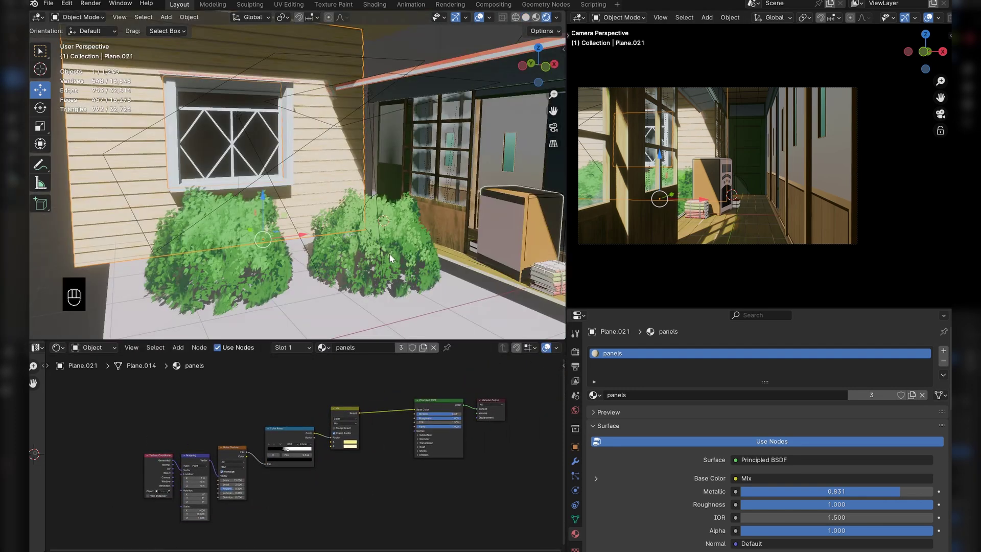
middle_drag(379, 252, 365, 229)
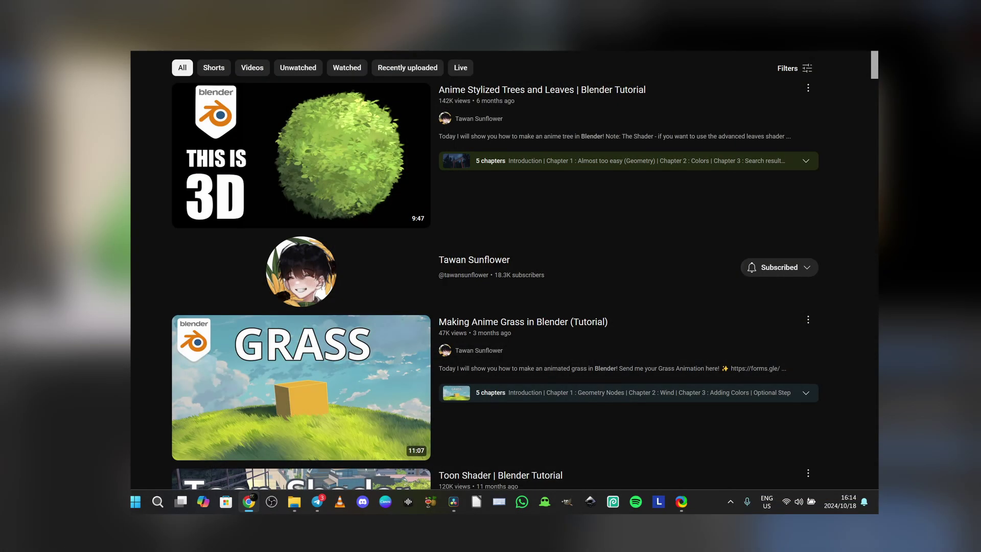